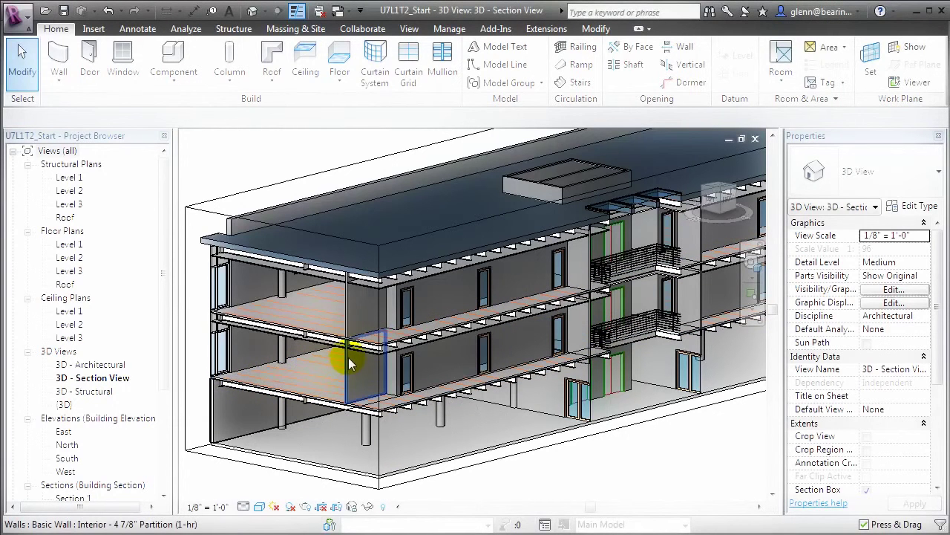
- Inspect the building elements in the section view by selecting an interior partition wall, the roof and a ceiling, and clear the selection
click(348, 297)
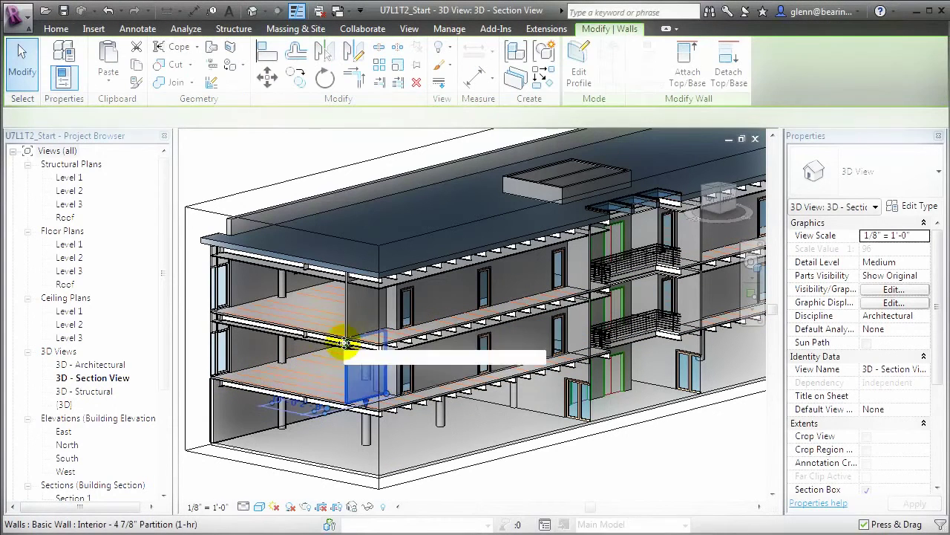
click(337, 284)
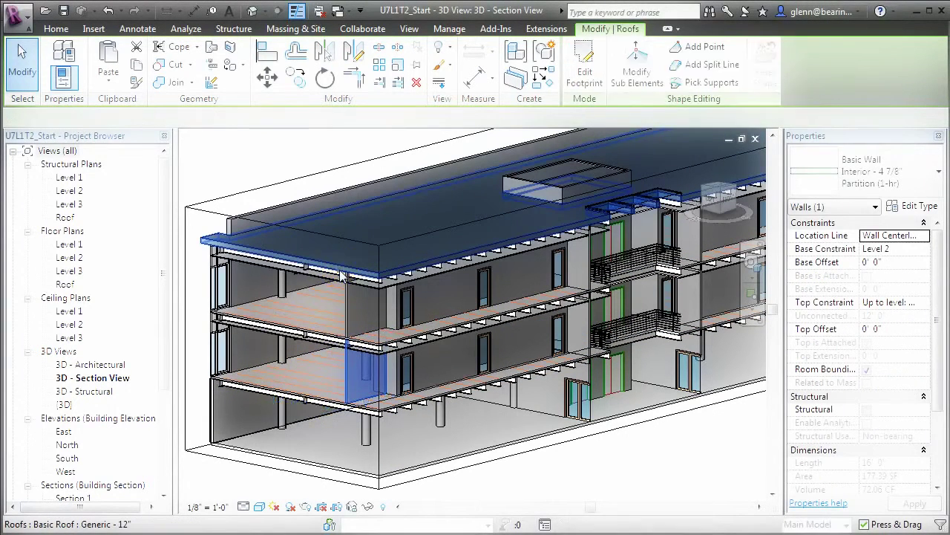
click(373, 294)
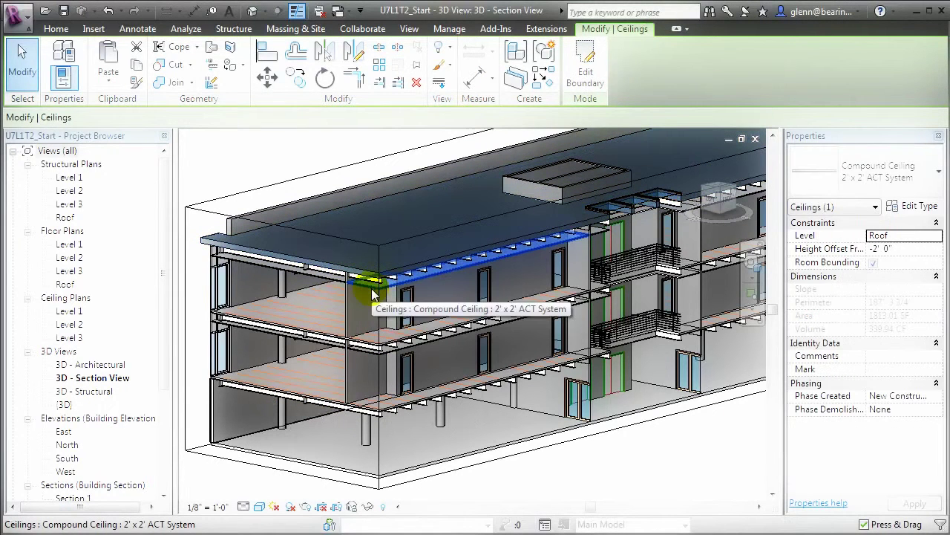
key(Escape)
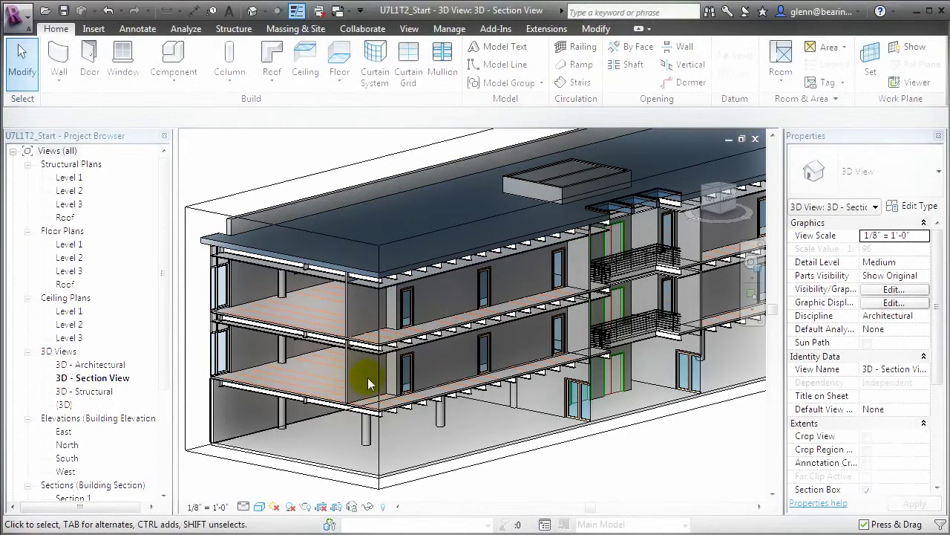
- Examine the layer structure of the Level 2 LW Concrete on Metal Deck floor type, widening the material column to read its names
click(419, 402)
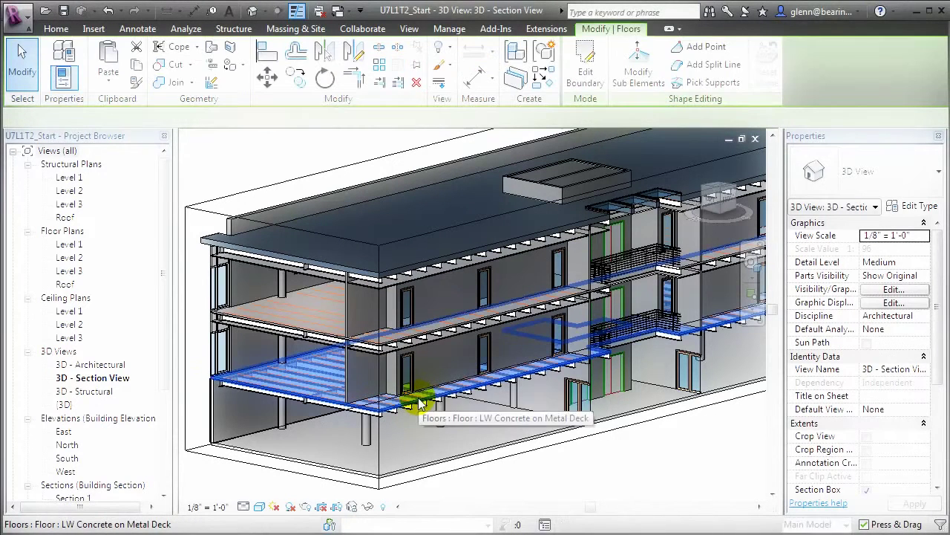
click(921, 208)
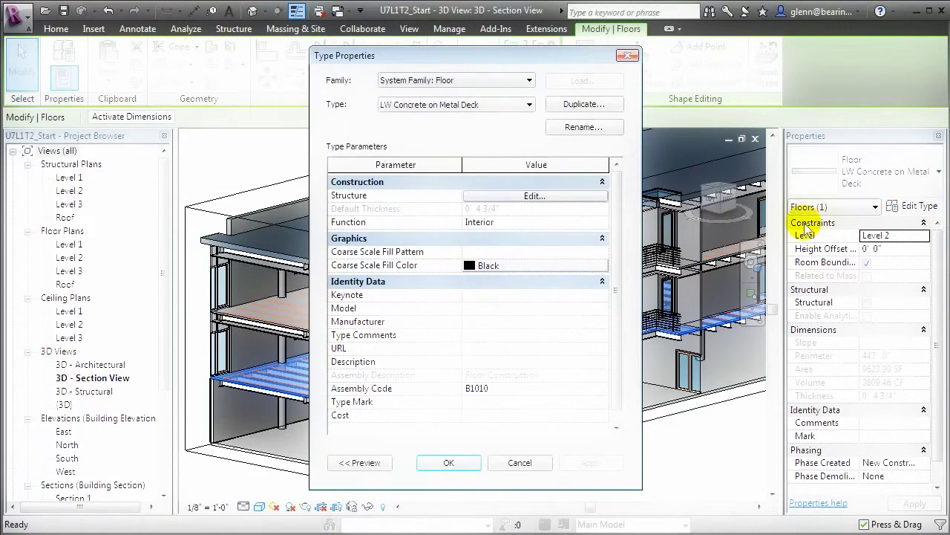
click(552, 196)
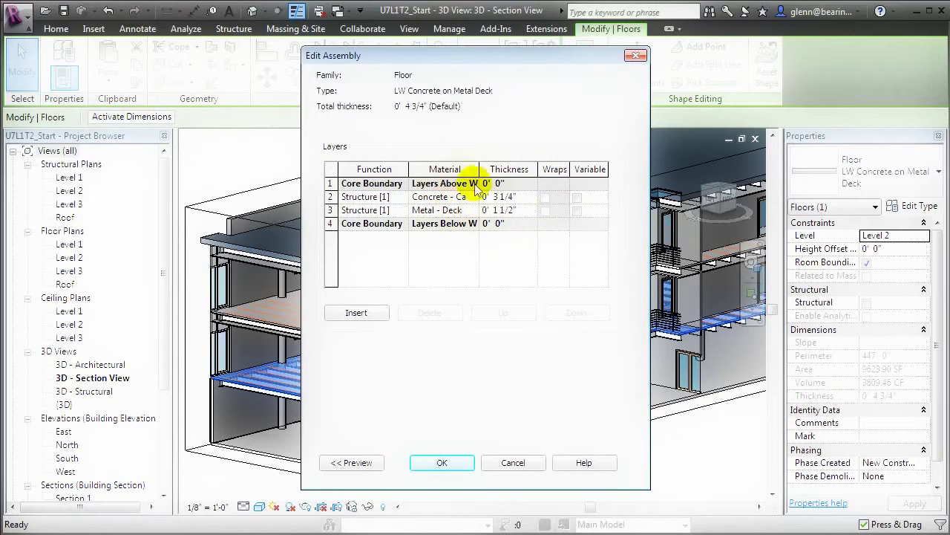
drag(480, 170, 507, 165)
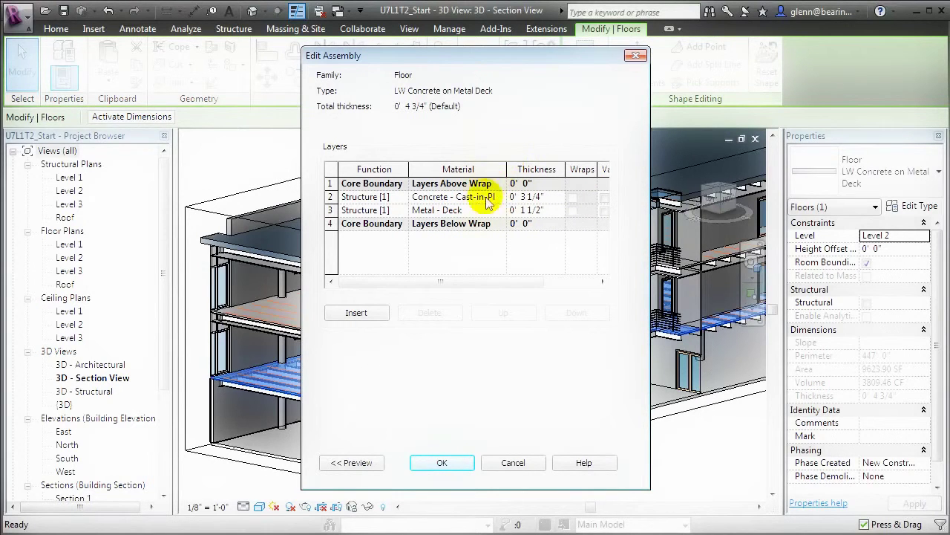
click(444, 463)
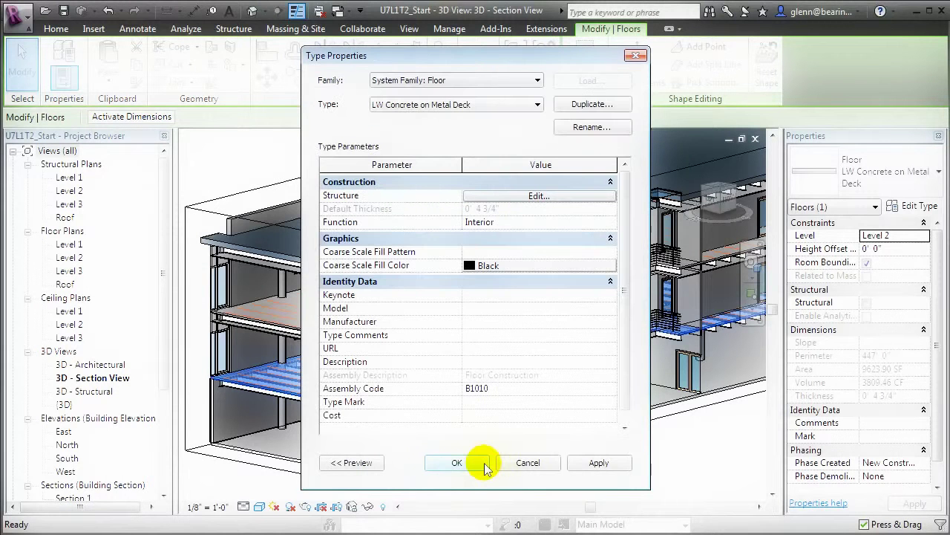
click(483, 463)
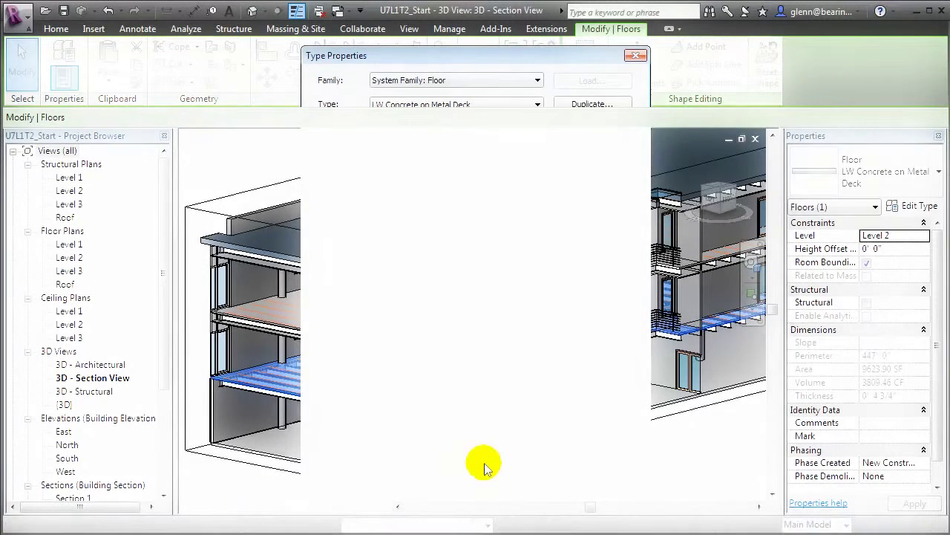
click(663, 486)
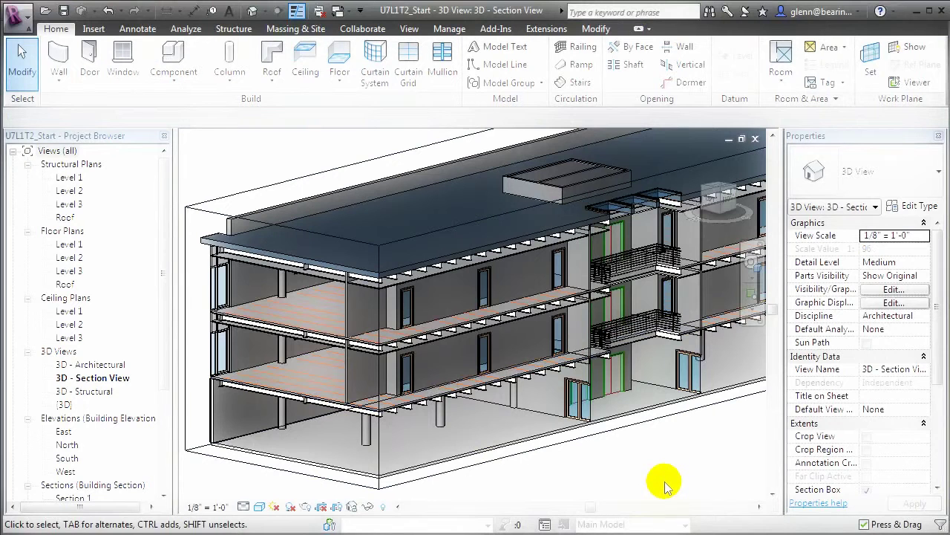
- Examine all the layers in the structure of the Level 1 exterior EIFS wall type
click(216, 416)
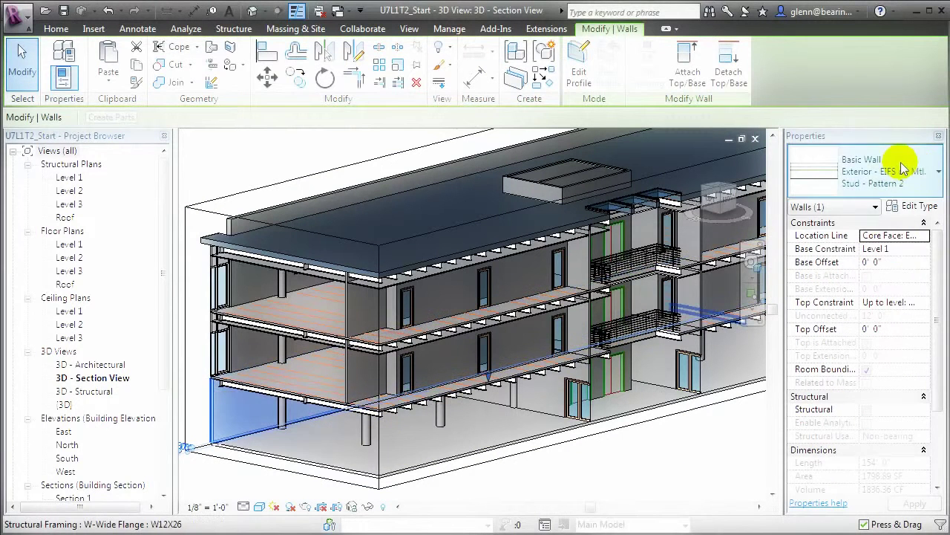
click(918, 205)
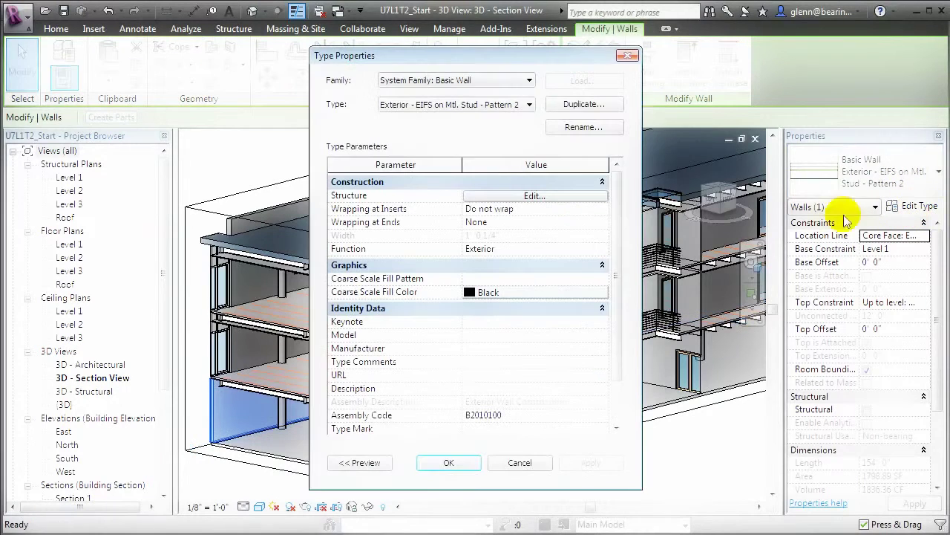
click(534, 195)
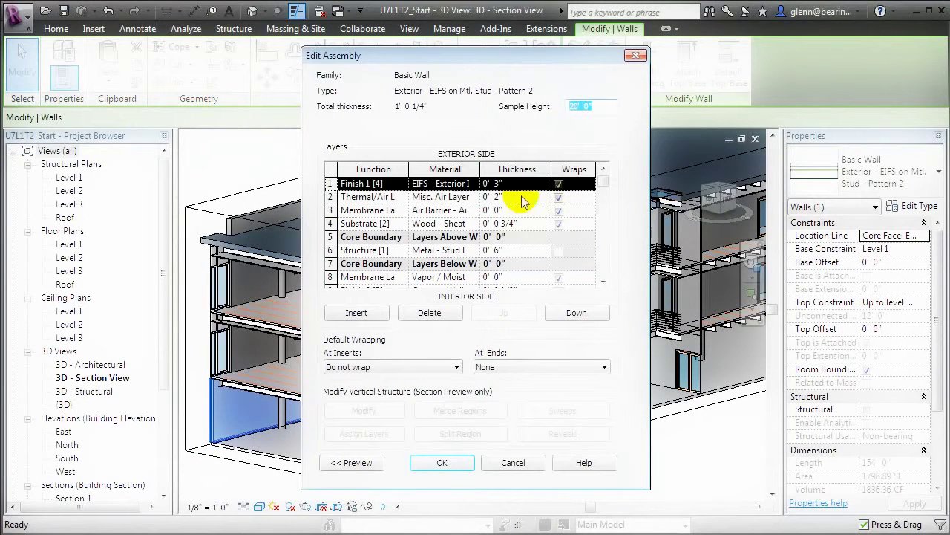
scroll(608, 275, down, 1)
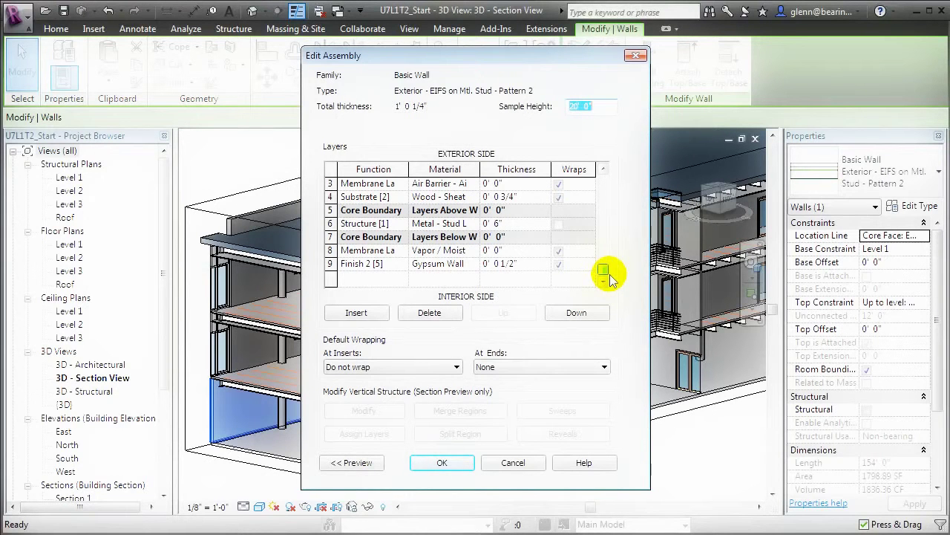
click(442, 462)
click(455, 462)
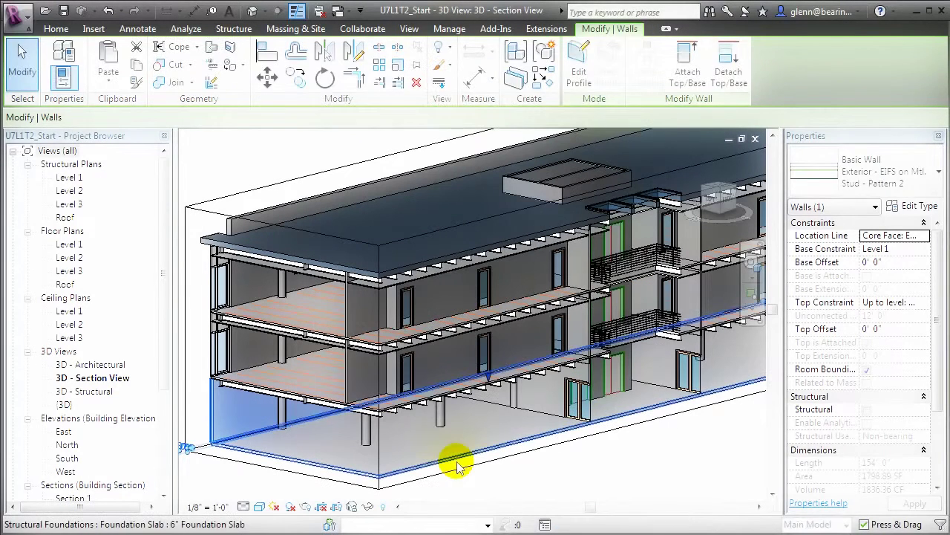
click(618, 477)
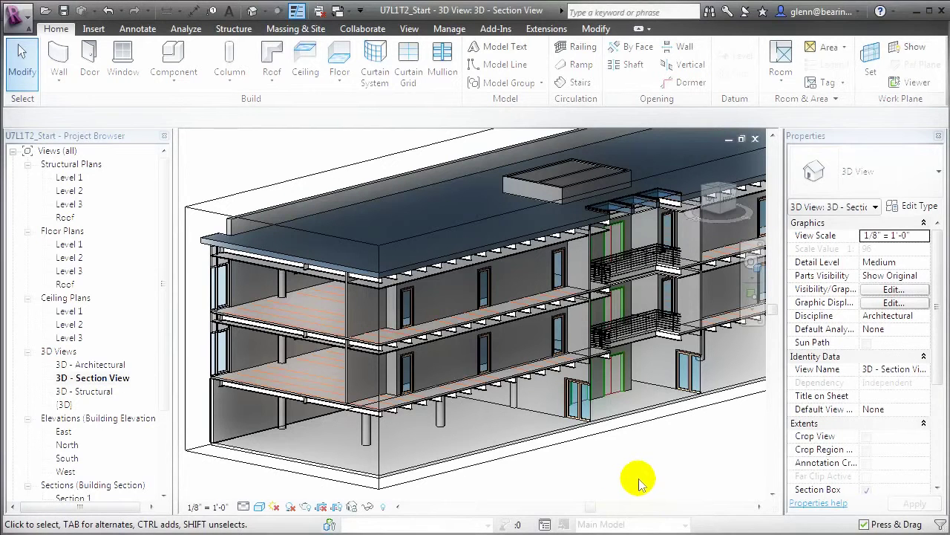
- Open the Level 2 floor plan and start the Door tool
click(511, 454)
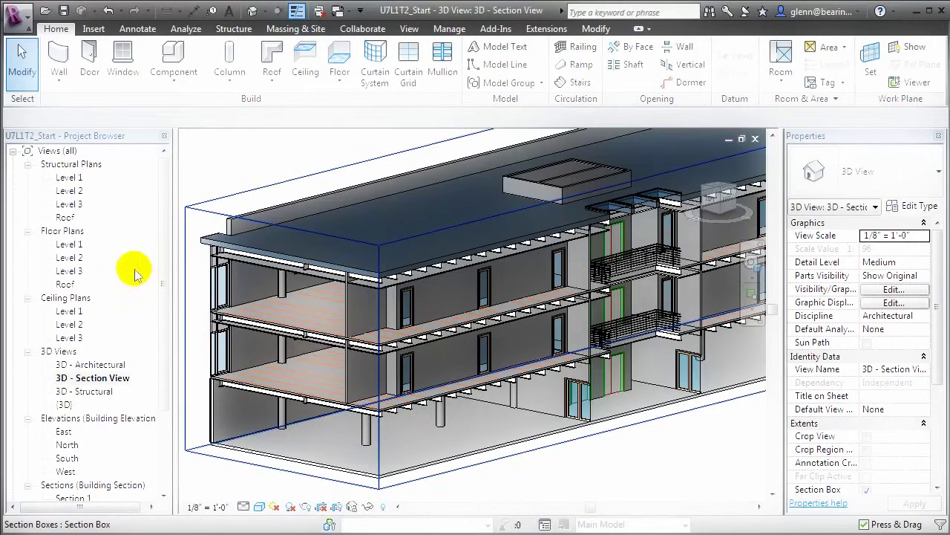
double_click(79, 257)
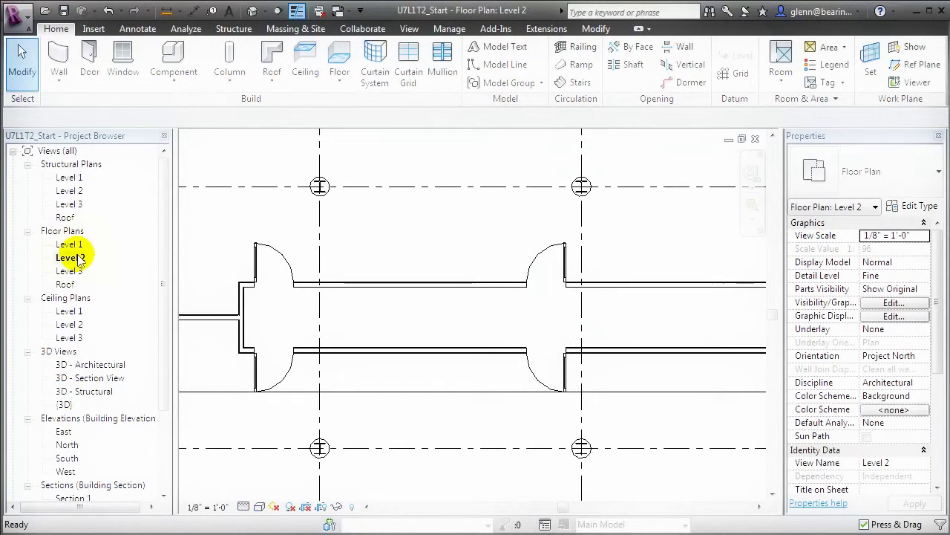
click(91, 81)
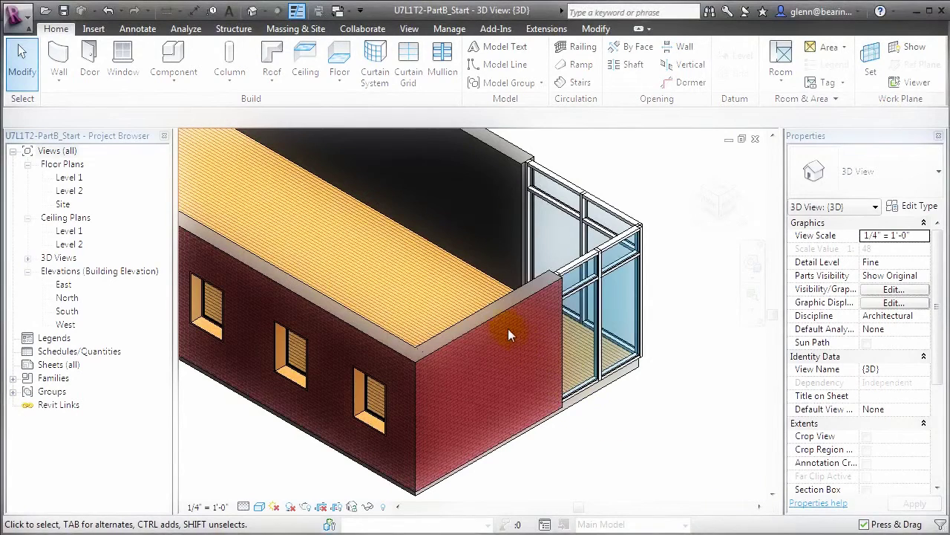
- Inspect the brick end wall and the wood joist floor by selecting each in turn, and clear the selection
click(495, 316)
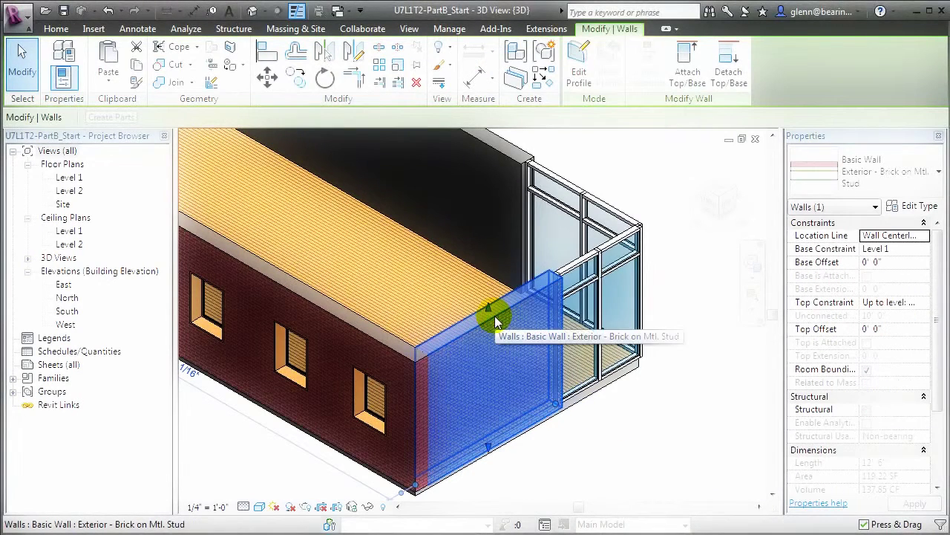
click(592, 401)
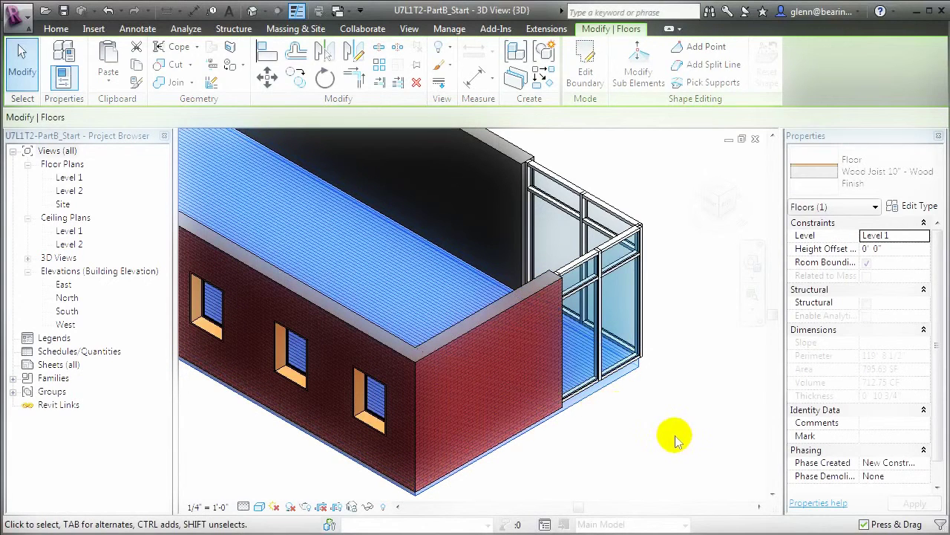
click(679, 444)
click(679, 444)
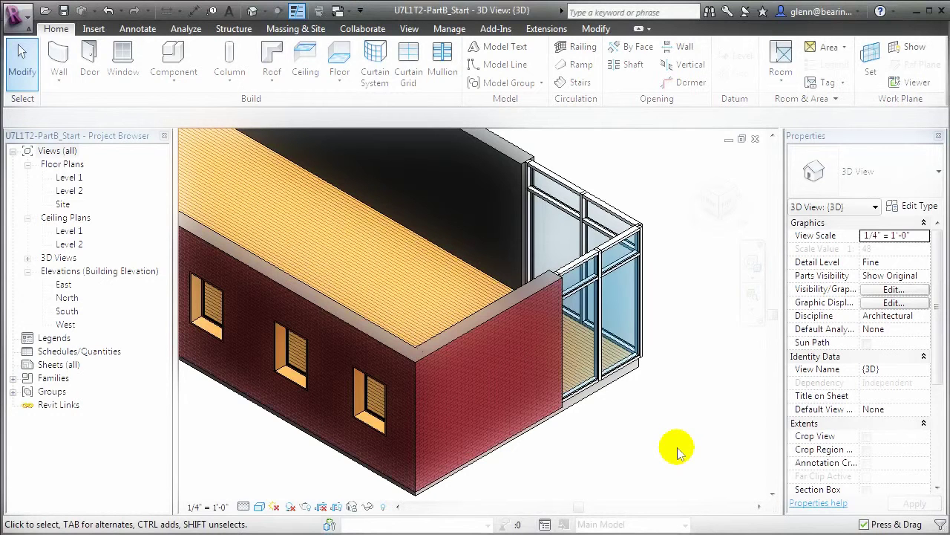
- Create parts from the brick end wall beside the glazed corner
click(505, 338)
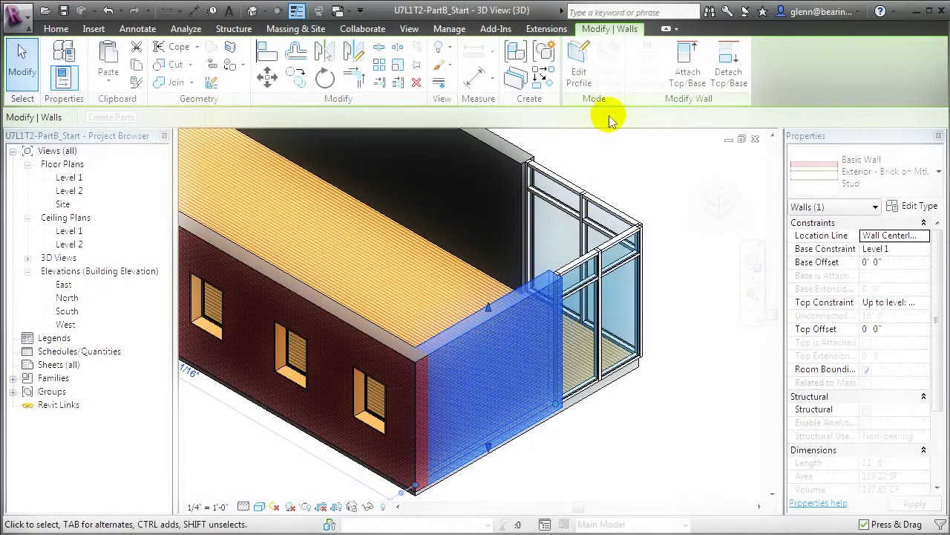
click(523, 86)
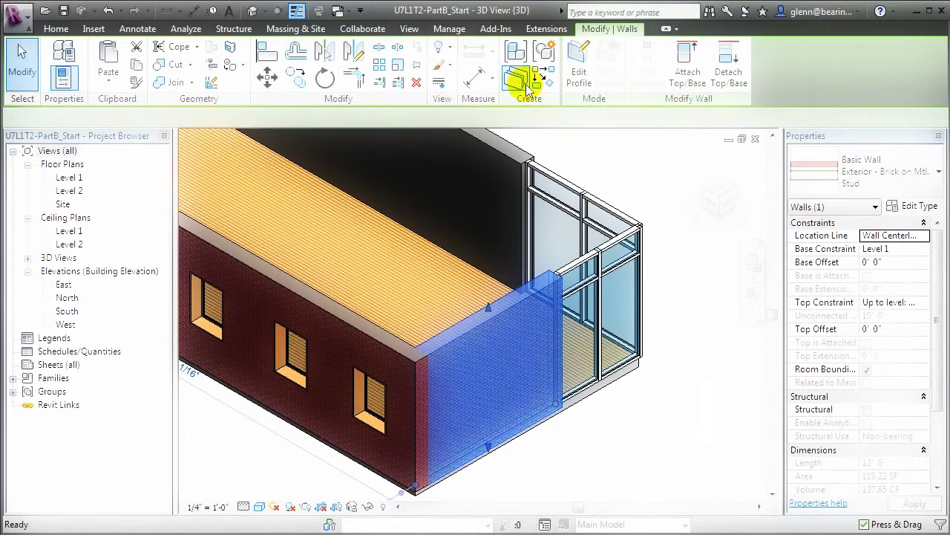
click(663, 453)
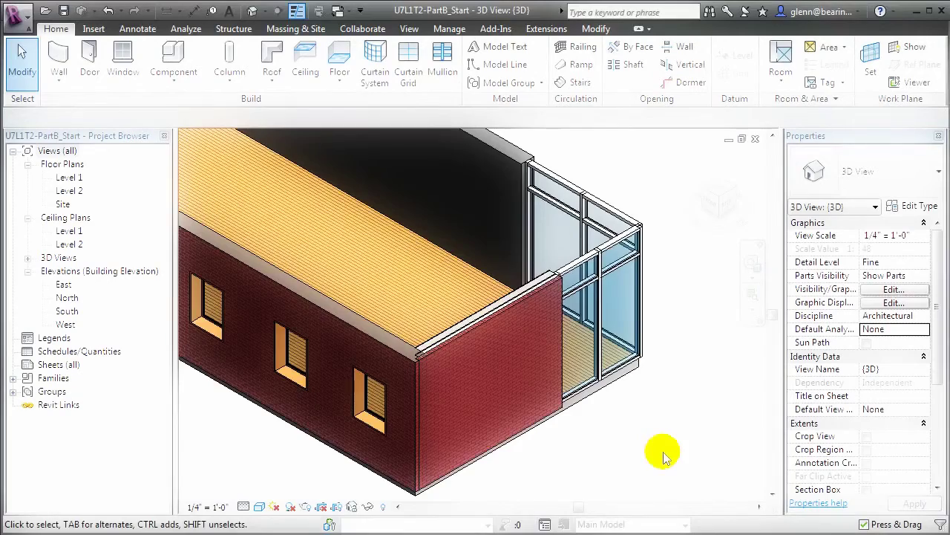
- Create parts from the long brick wall with windows that adjoins the end wall
scroll(560, 413, up, 3)
click(560, 416)
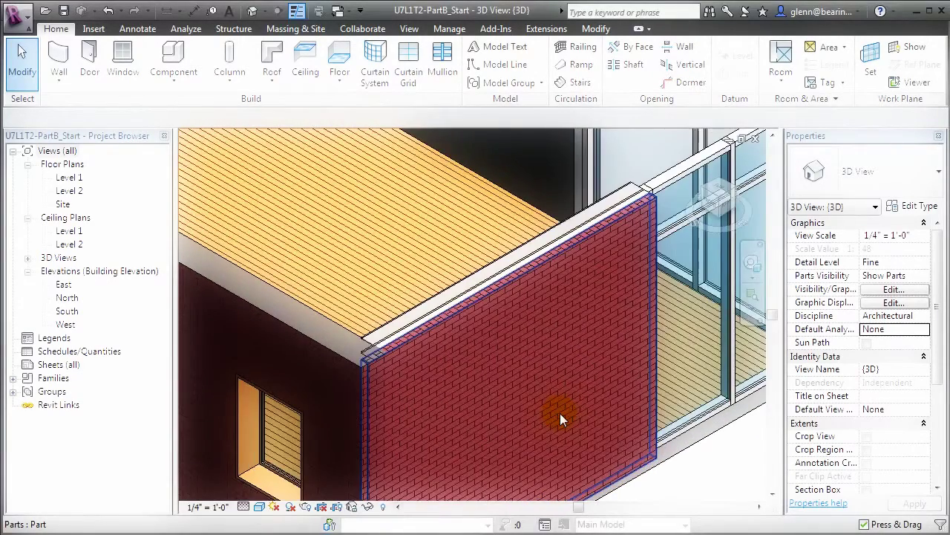
scroll(560, 413, up, 1)
scroll(560, 413, up, 1)
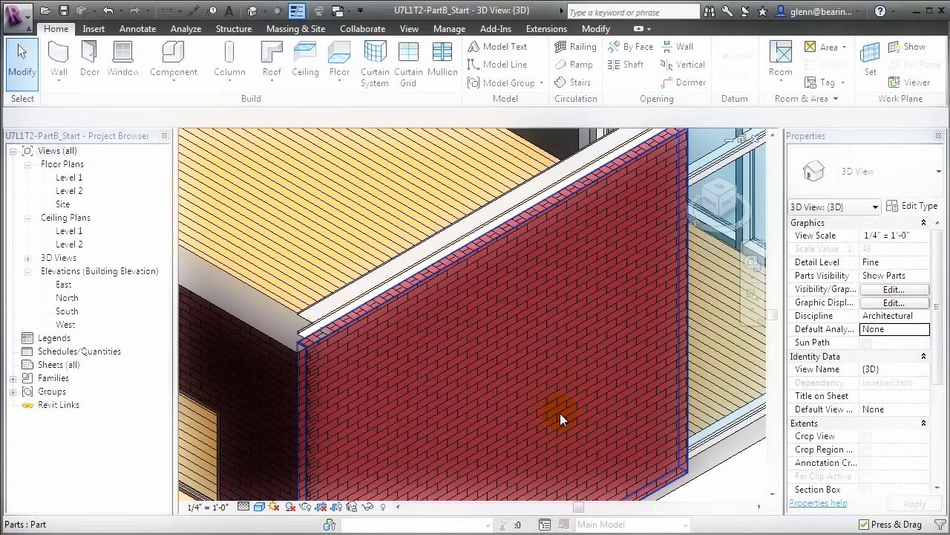
click(260, 327)
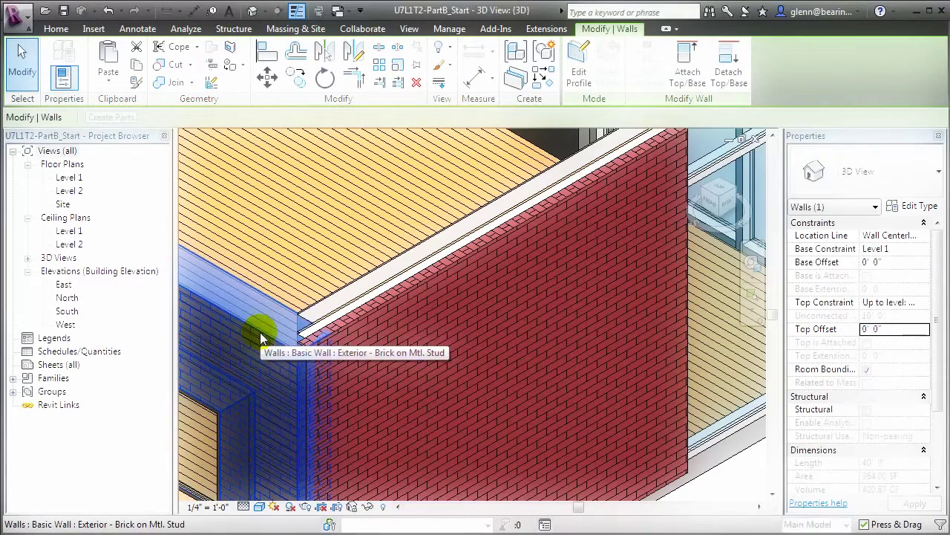
click(518, 54)
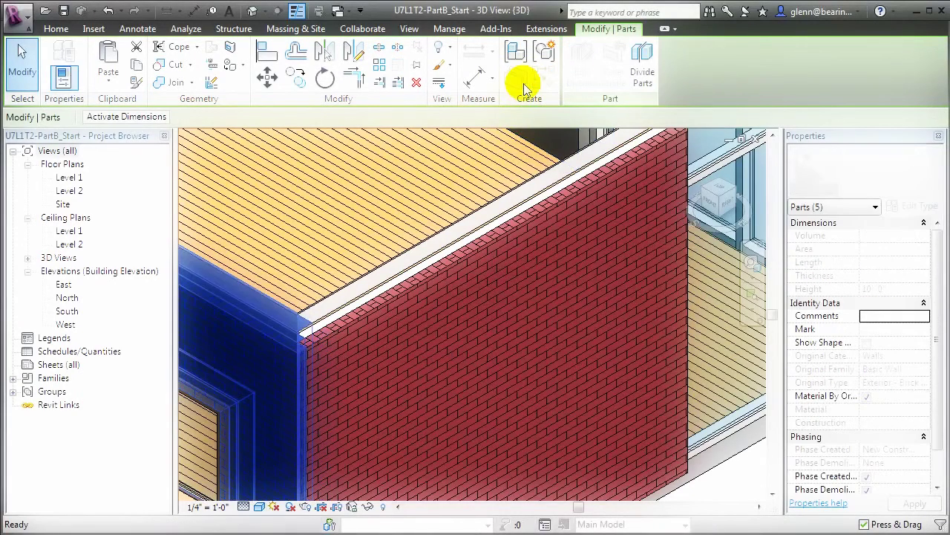
click(735, 492)
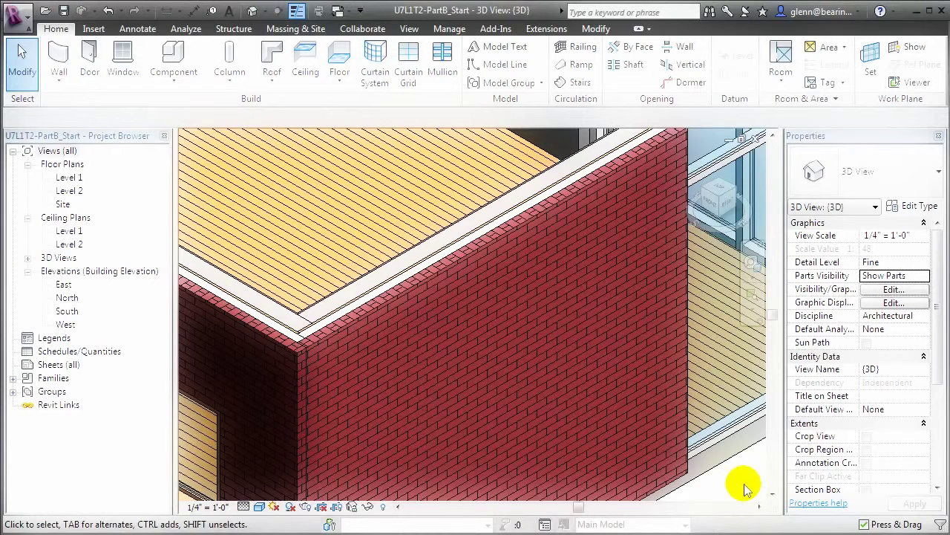
- Set the 3D view's Parts Visibility to Show Original
click(927, 276)
click(895, 302)
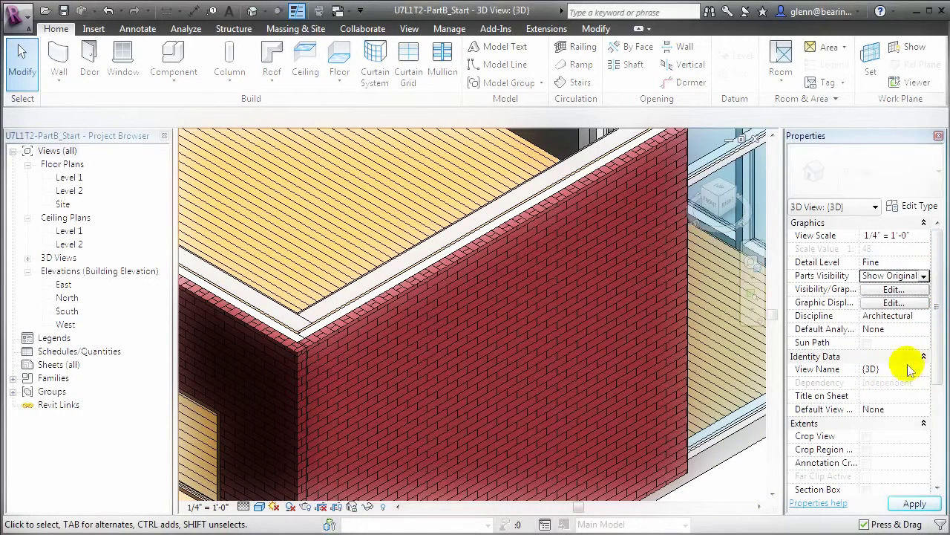
click(914, 504)
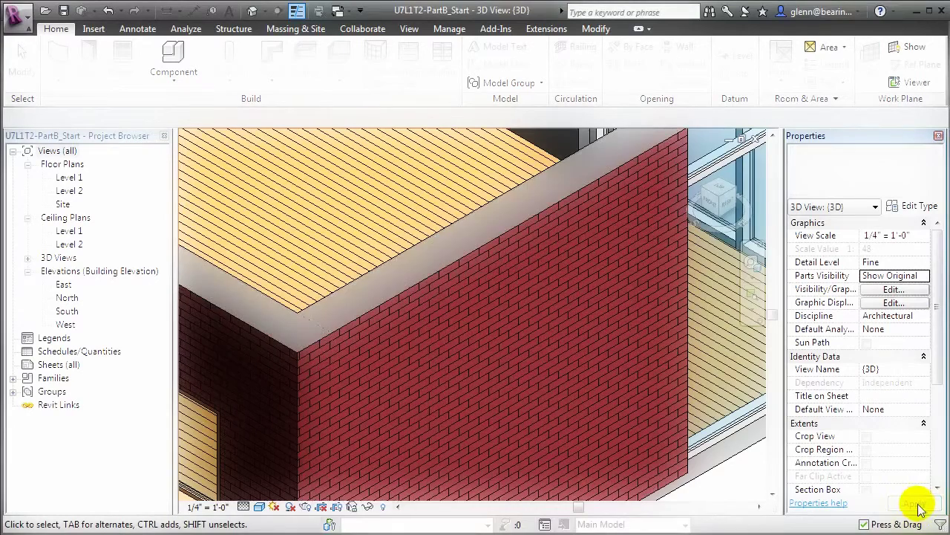
- Set the 3D view's Parts Visibility to Show Both
click(925, 276)
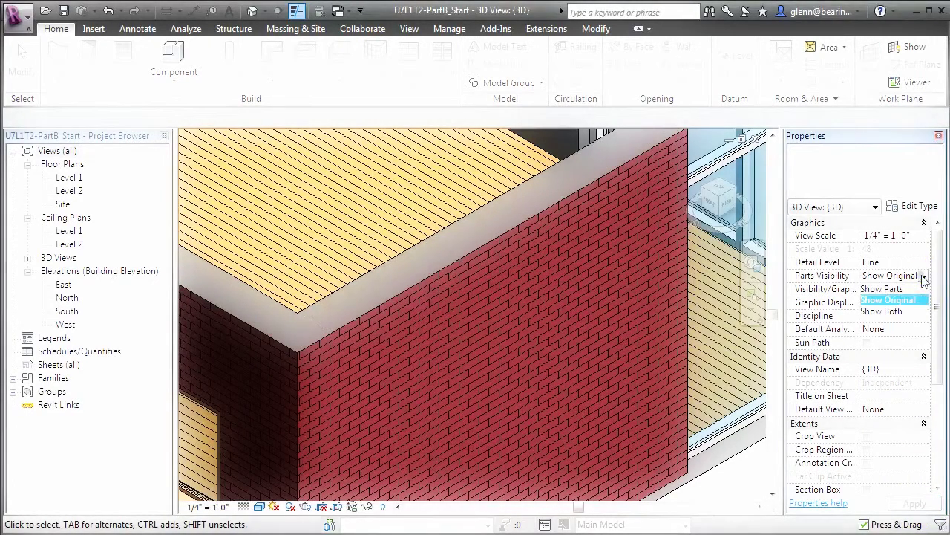
click(895, 311)
click(915, 504)
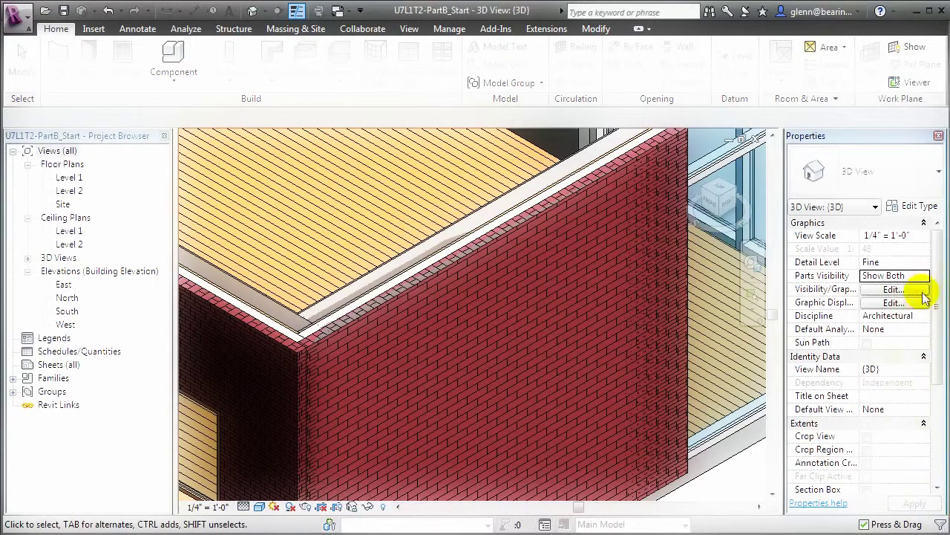
- Set the 3D view's Parts Visibility to Show Parts
click(924, 276)
click(897, 288)
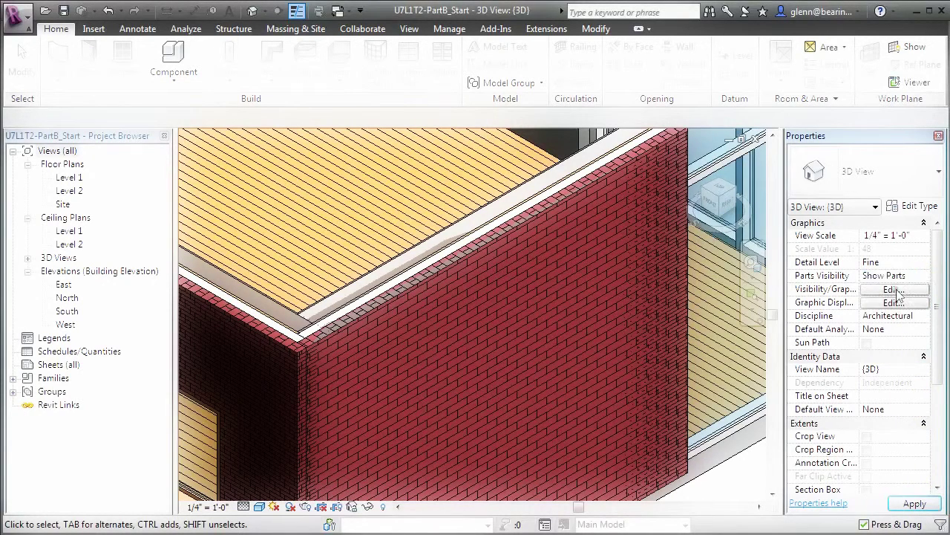
click(915, 504)
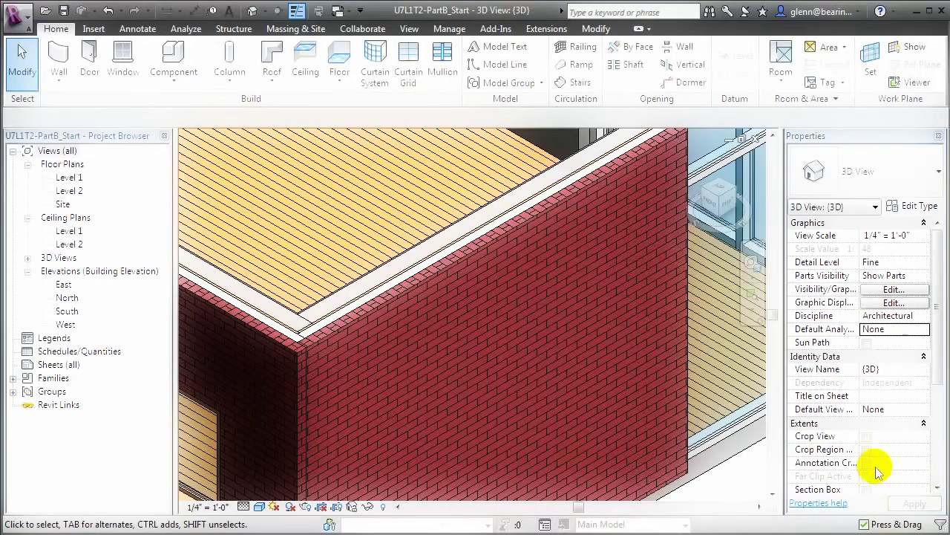
- Turn on shape handles for the end wall's outer brick part and lower its top edge to a height of about 8' 3"
click(523, 336)
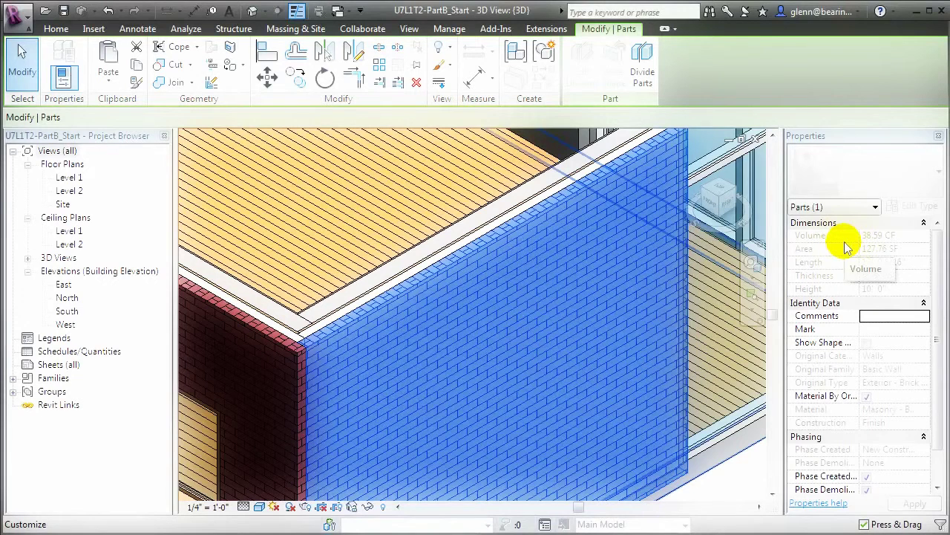
click(853, 296)
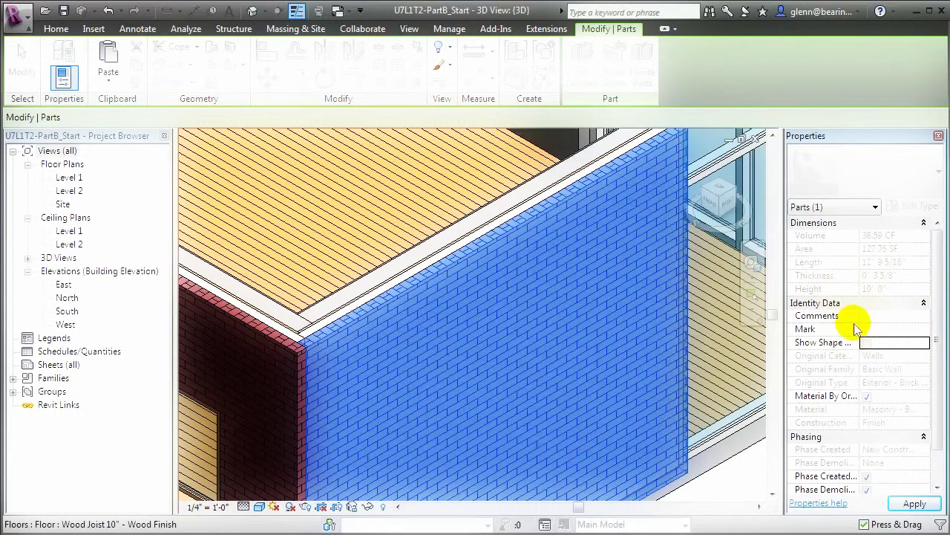
click(869, 344)
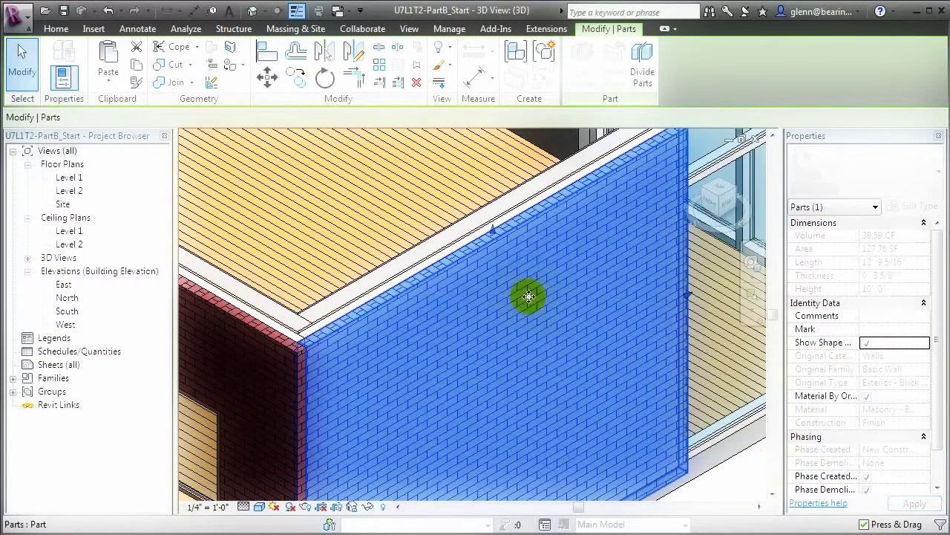
drag(493, 233, 481, 297)
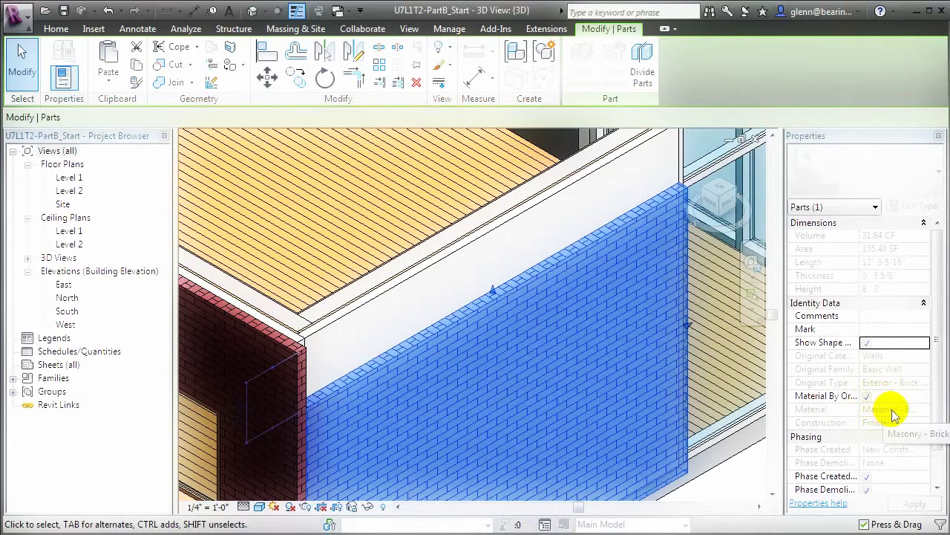
- Turn off Material By Original for the shortened brick part and view the materials available for it without changing the material
click(867, 396)
click(867, 397)
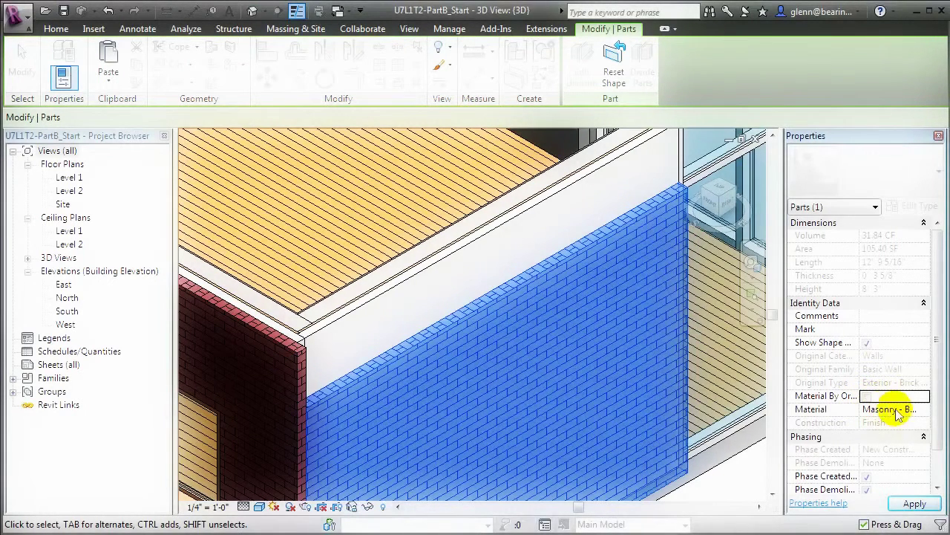
click(927, 411)
click(927, 410)
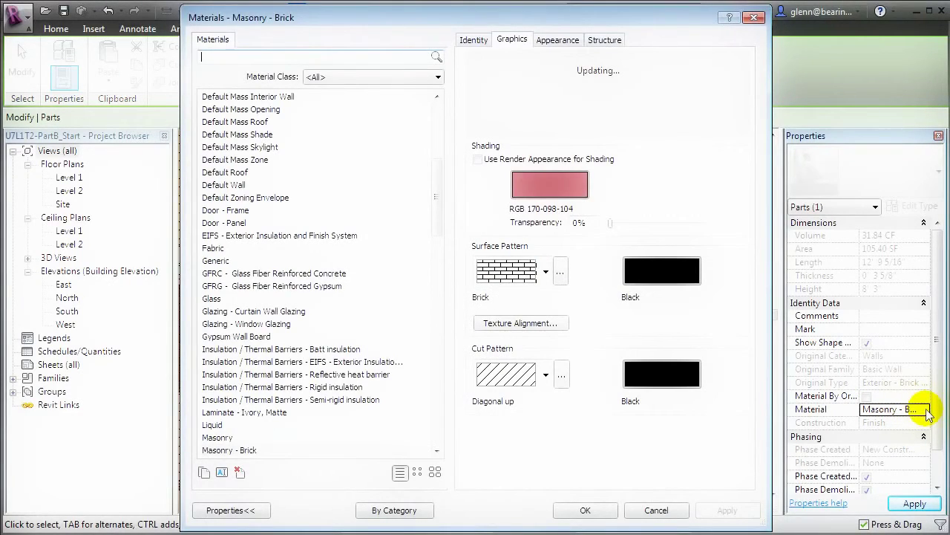
key(Escape)
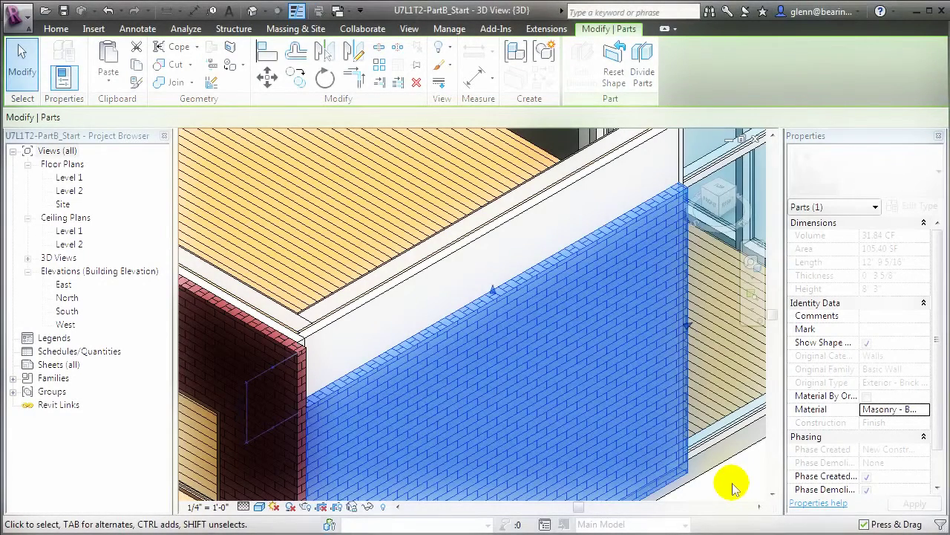
- Deselect the brick part and set the 3D view's Parts Visibility to Show Original
scroll(731, 486, down, 3)
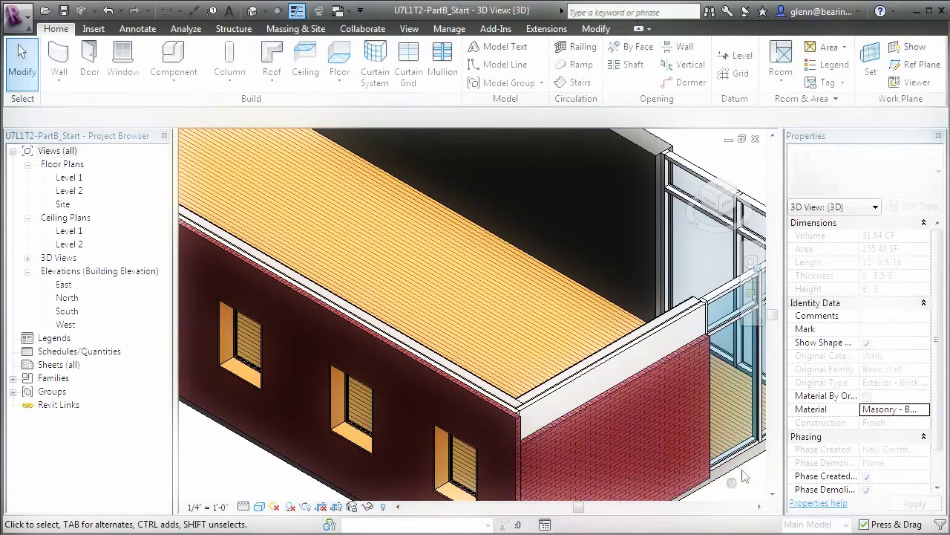
key(Escape)
click(925, 275)
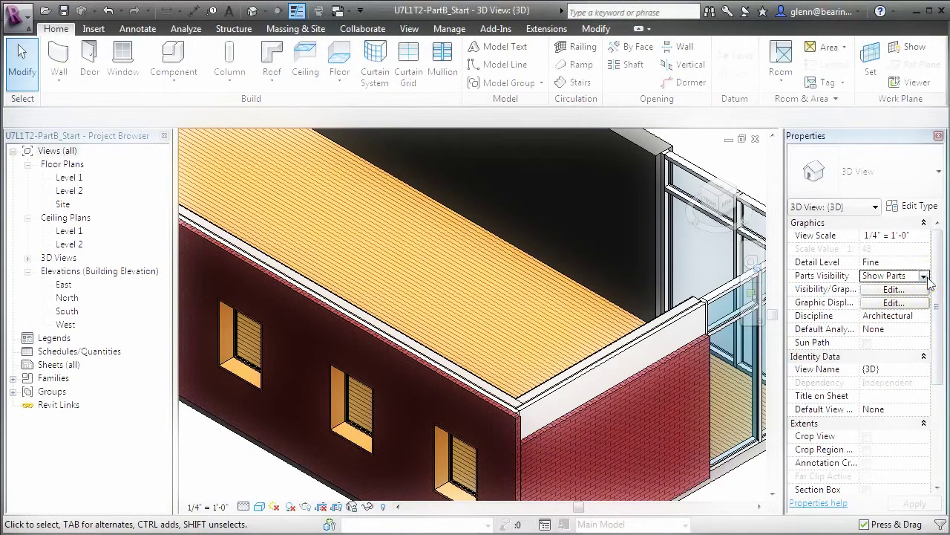
click(925, 275)
click(920, 303)
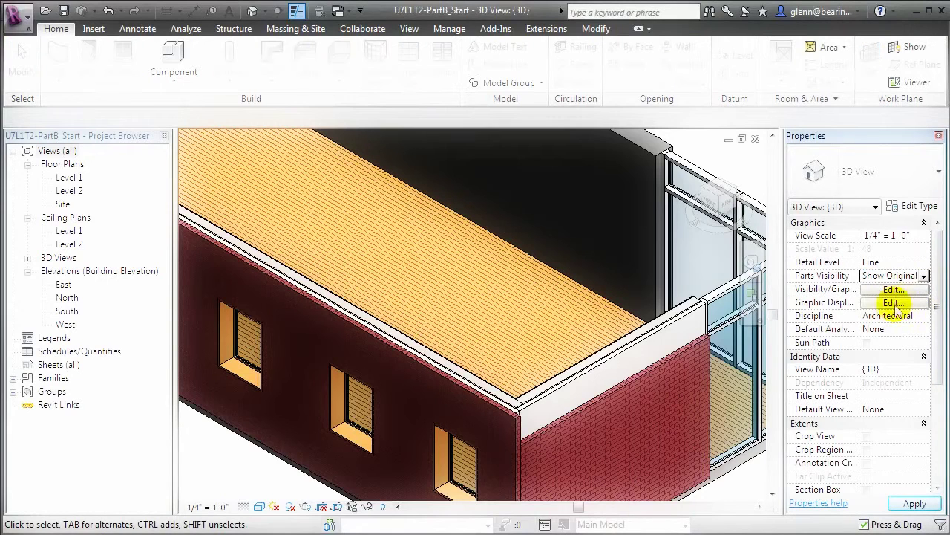
- Move the window nearest the brick corner so it is 4' from the adjacent window
click(448, 469)
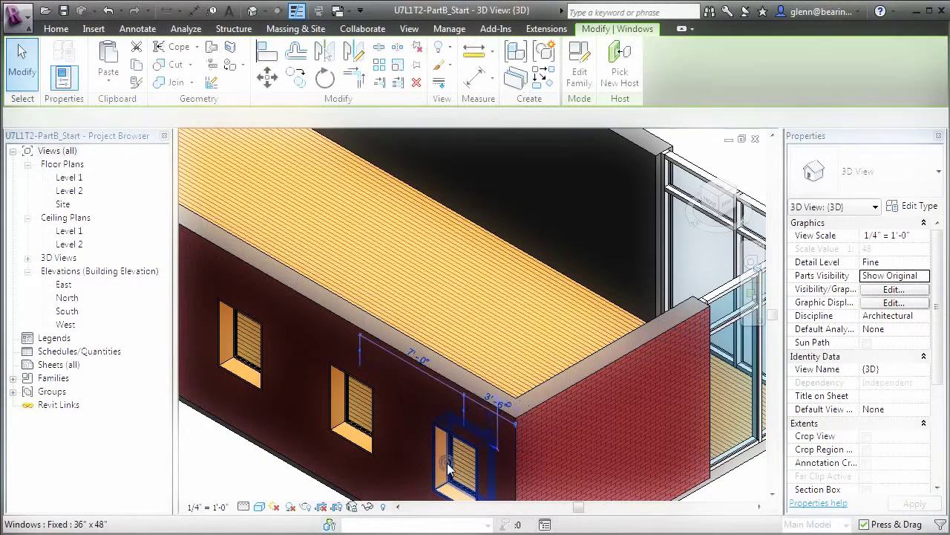
click(415, 359)
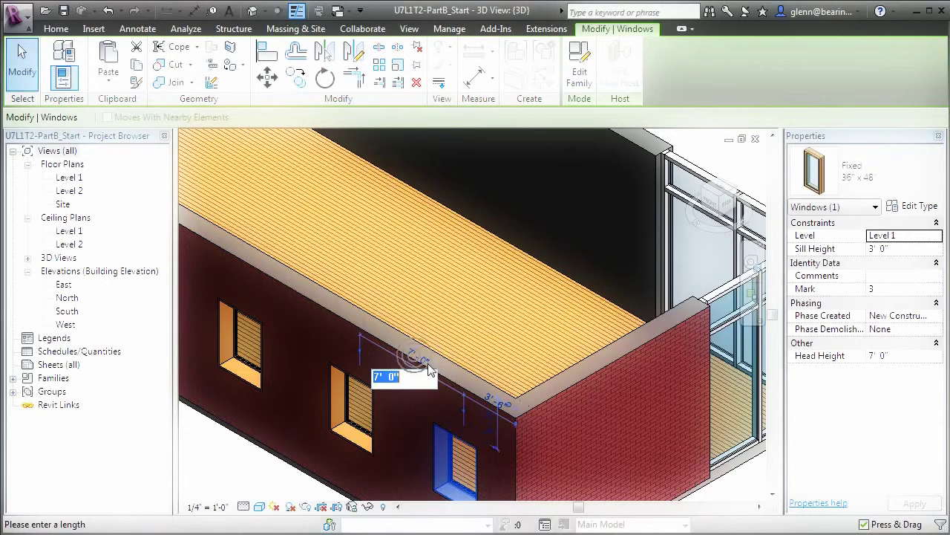
text(4)
key(Return)
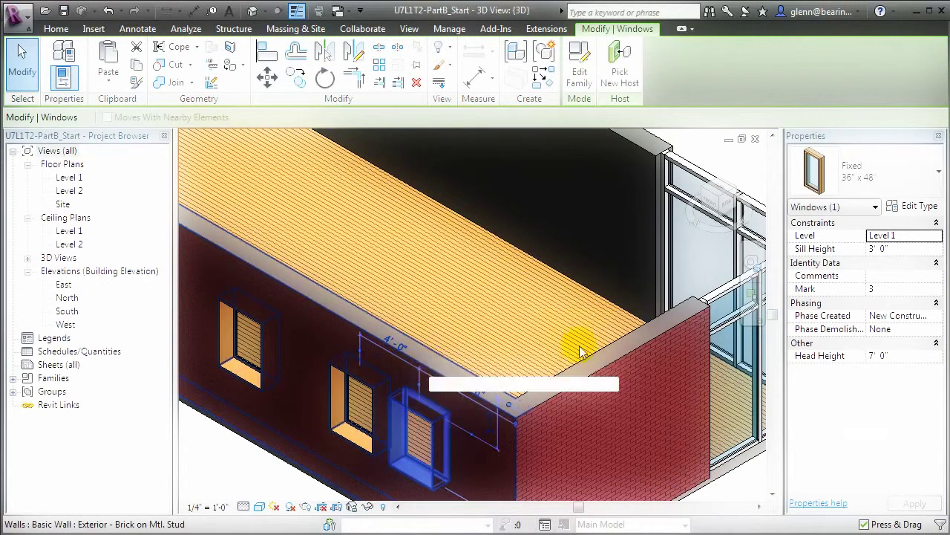
click(733, 484)
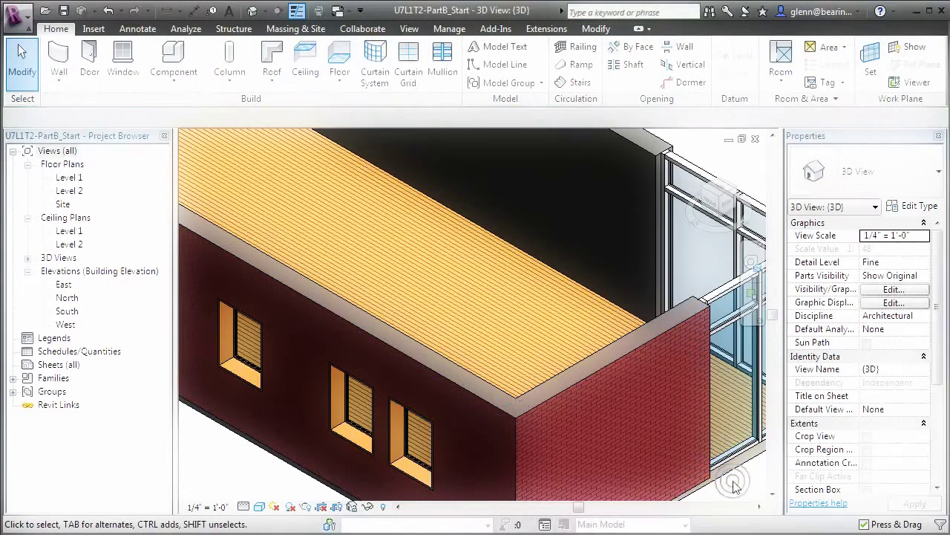
- Switch the 3D view's Parts Visibility back to Show Parts
click(927, 277)
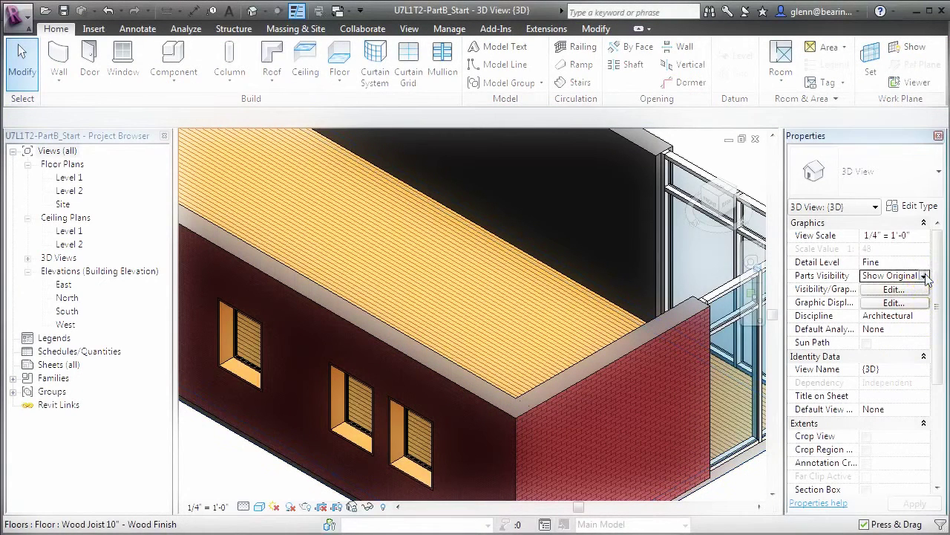
click(924, 277)
click(915, 289)
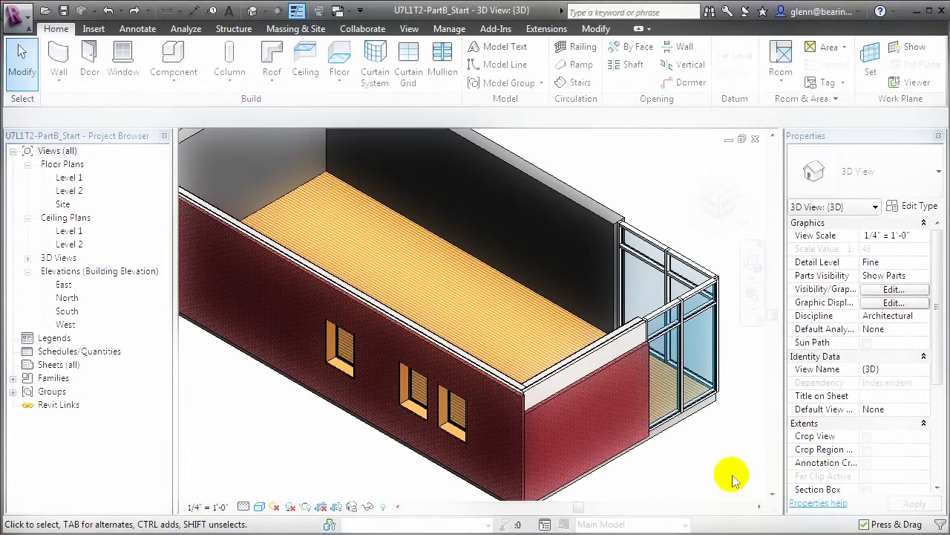
- Create parts from the layered wood joist floor
click(685, 429)
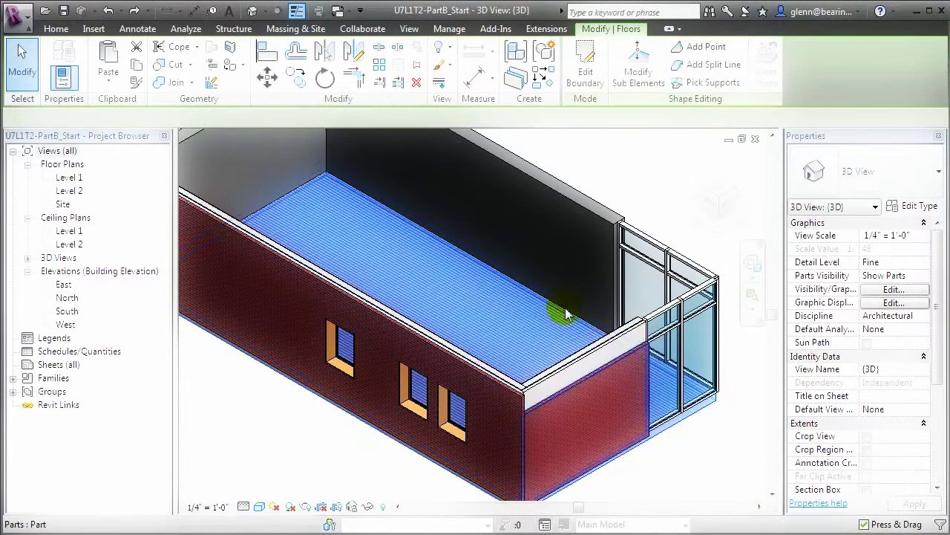
click(515, 81)
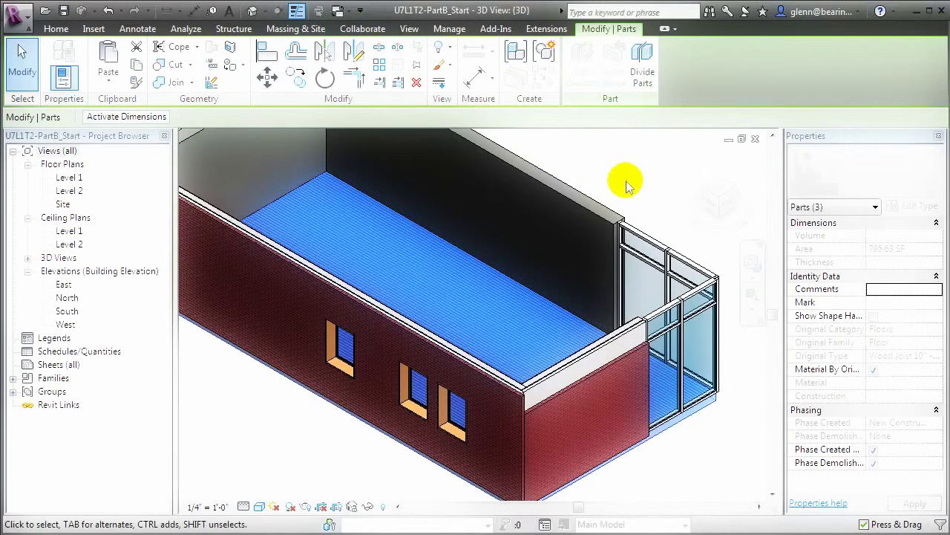
- Divide the floor's top wood finish part with a 28' straight line across the building, about 12' from the solid end wall
click(488, 279)
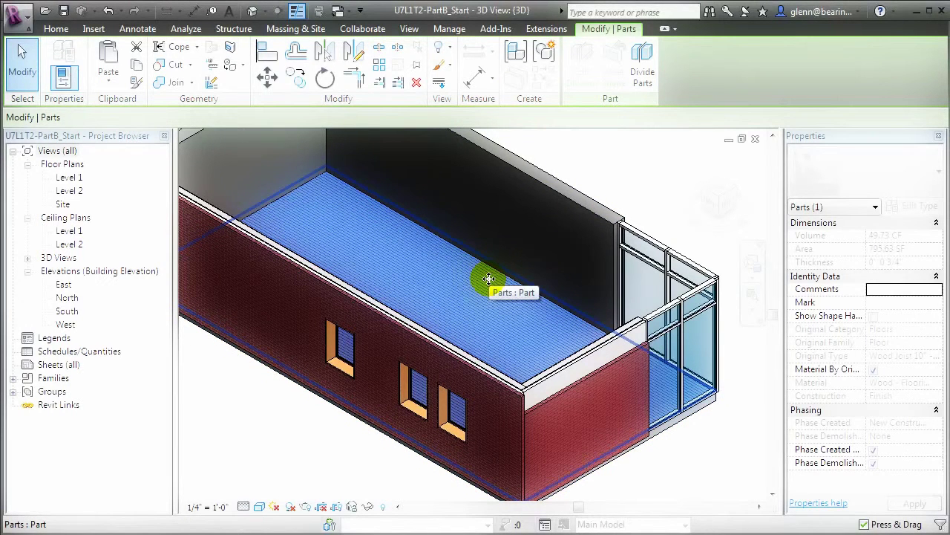
scroll(756, 490, down, 1)
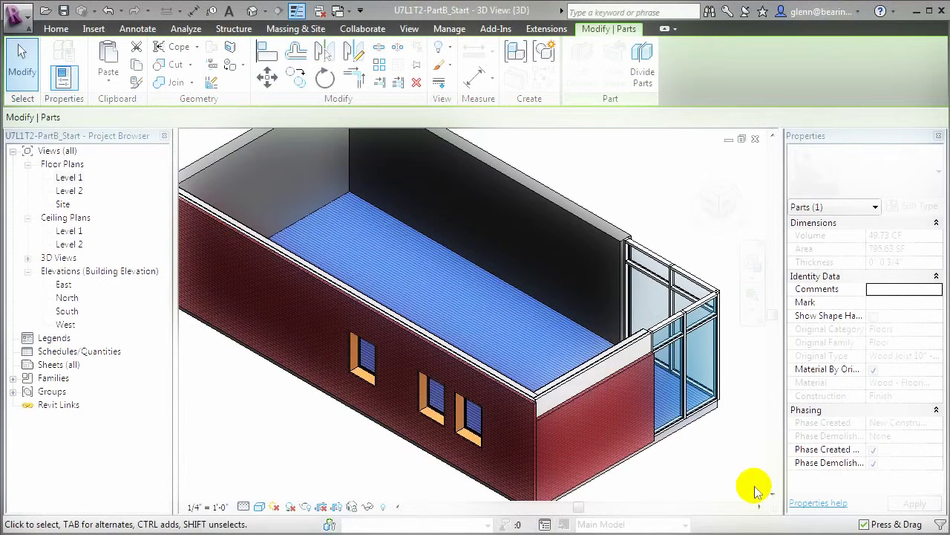
click(718, 190)
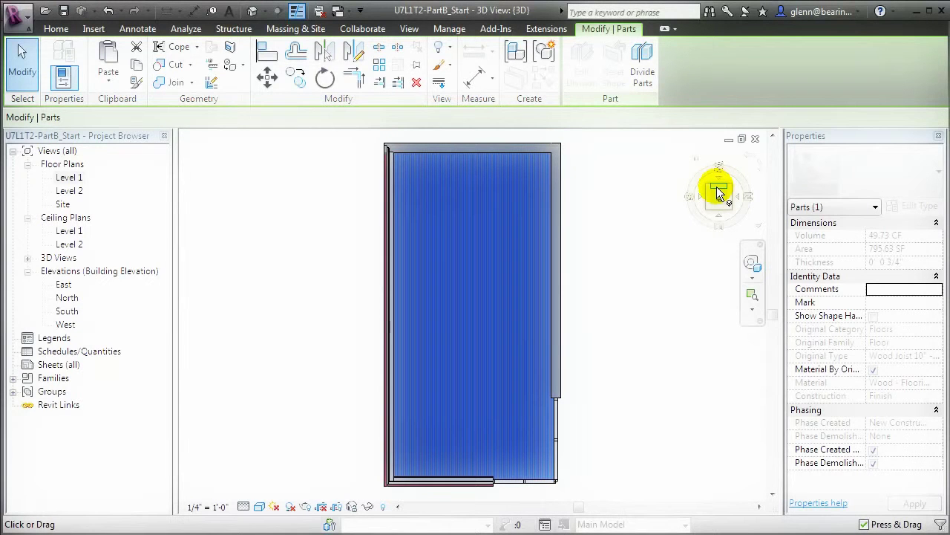
click(643, 58)
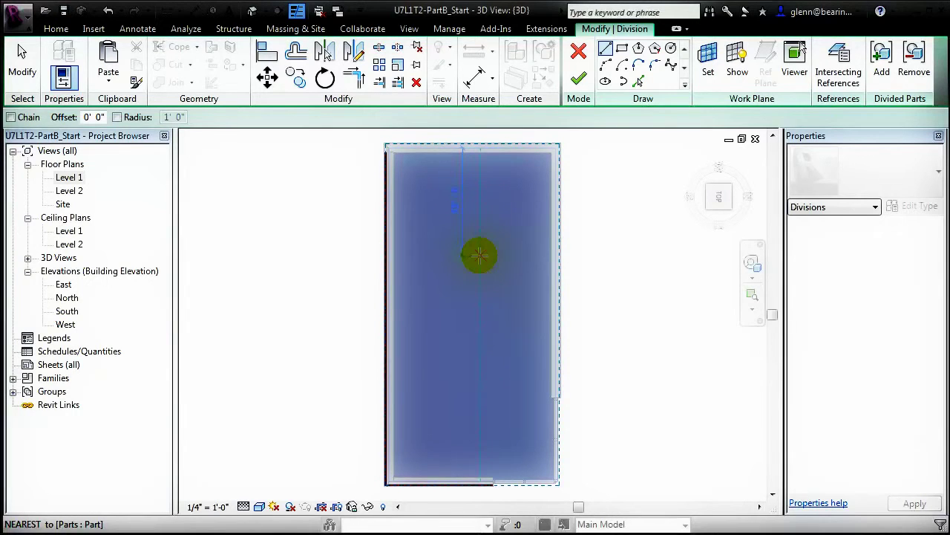
click(358, 248)
drag(569, 242, 590, 247)
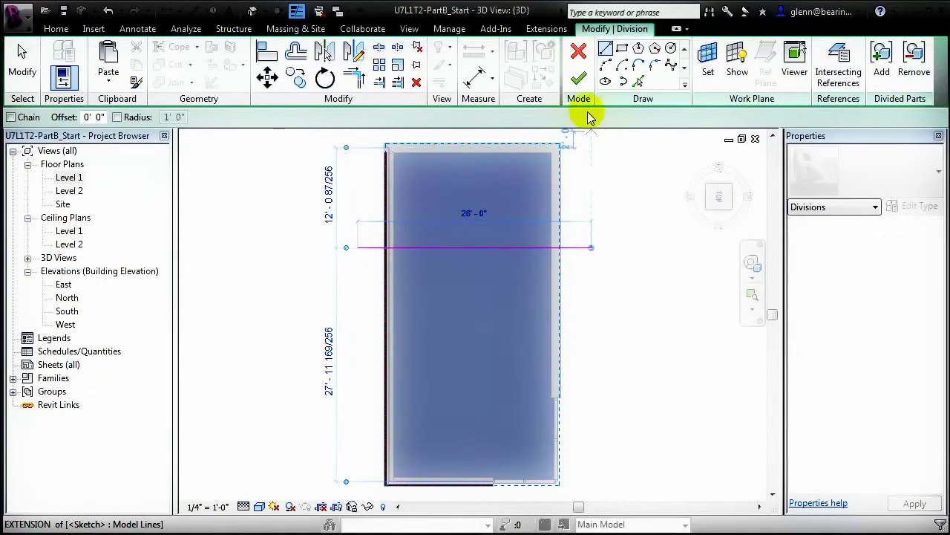
click(579, 81)
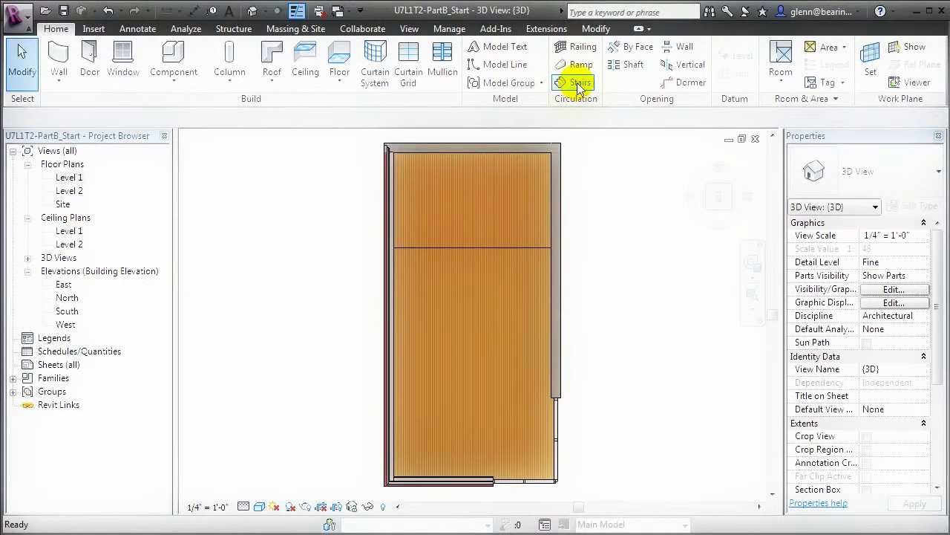
- Turn off Material By Original for the smaller divided floor finish part and choose Tile as its material
click(513, 210)
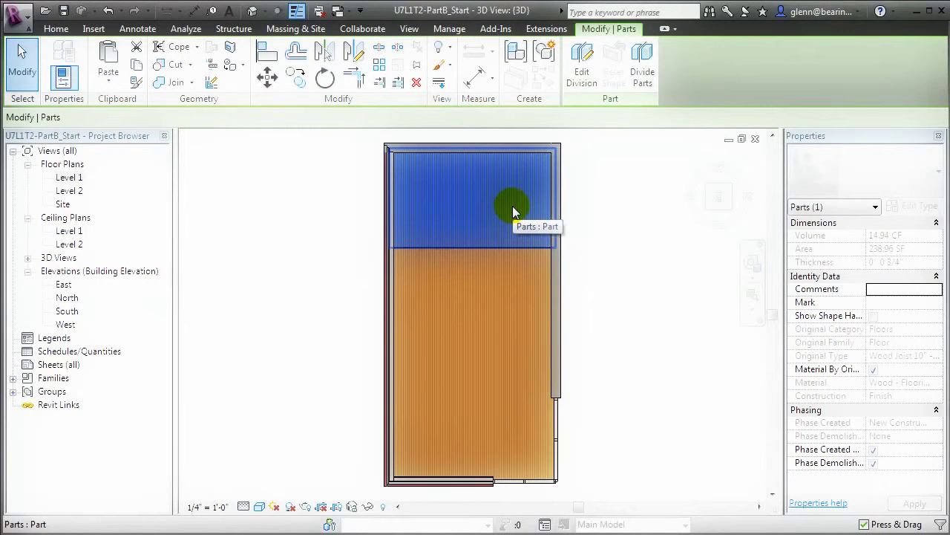
click(497, 274)
click(496, 273)
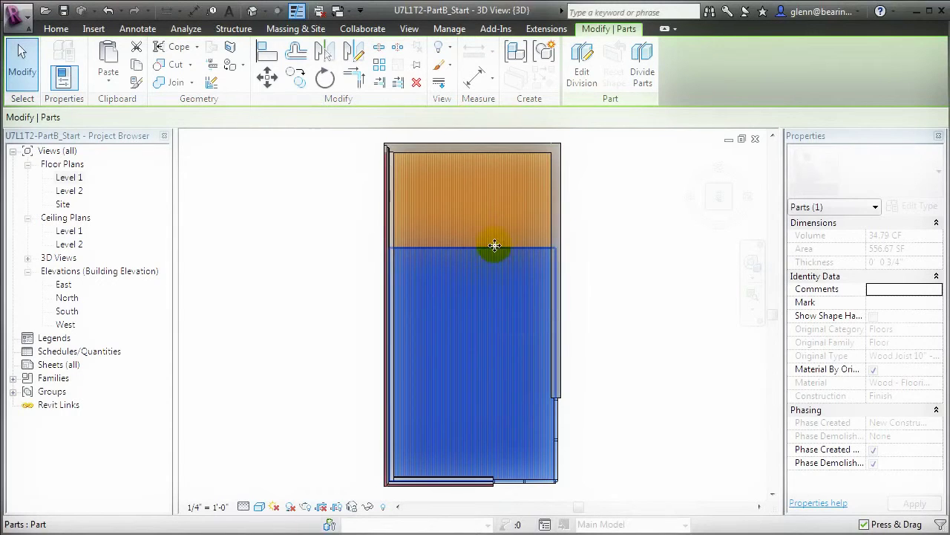
click(491, 217)
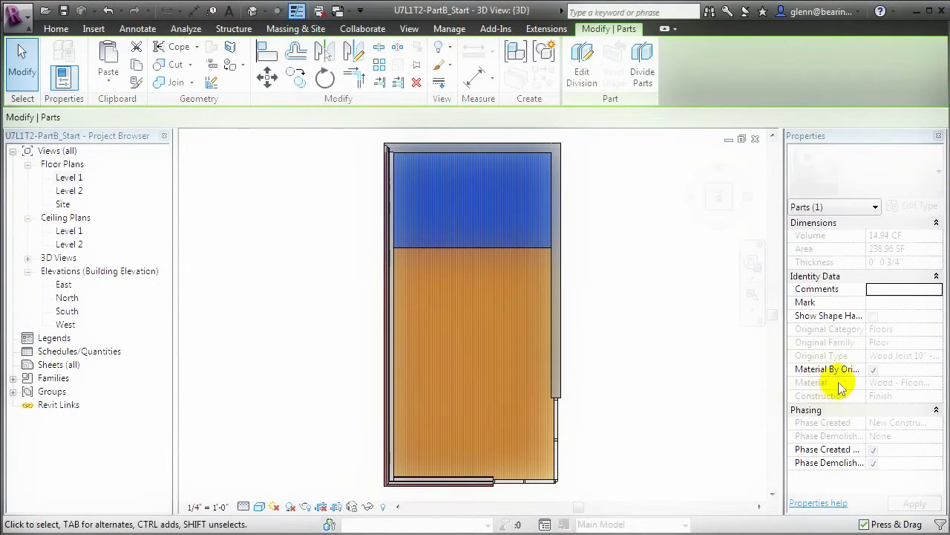
click(874, 369)
click(937, 389)
click(933, 383)
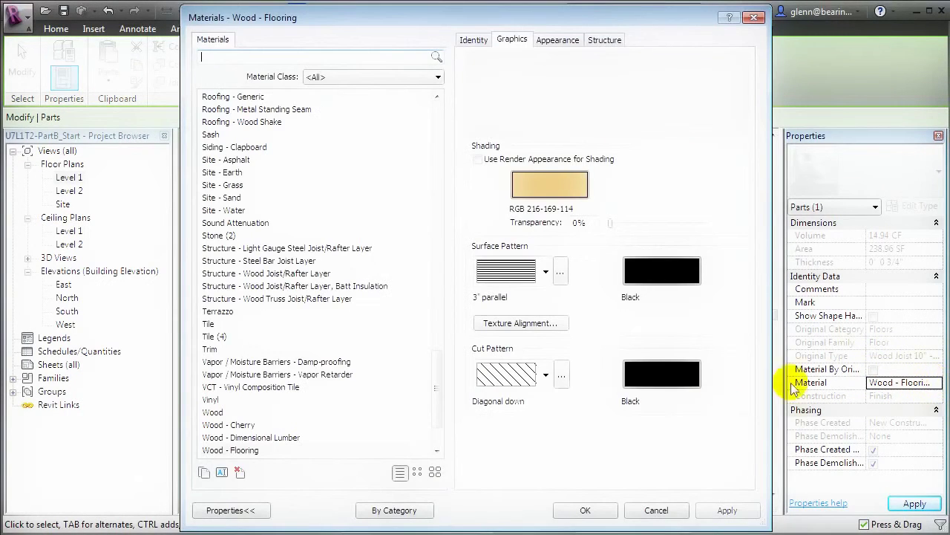
click(215, 325)
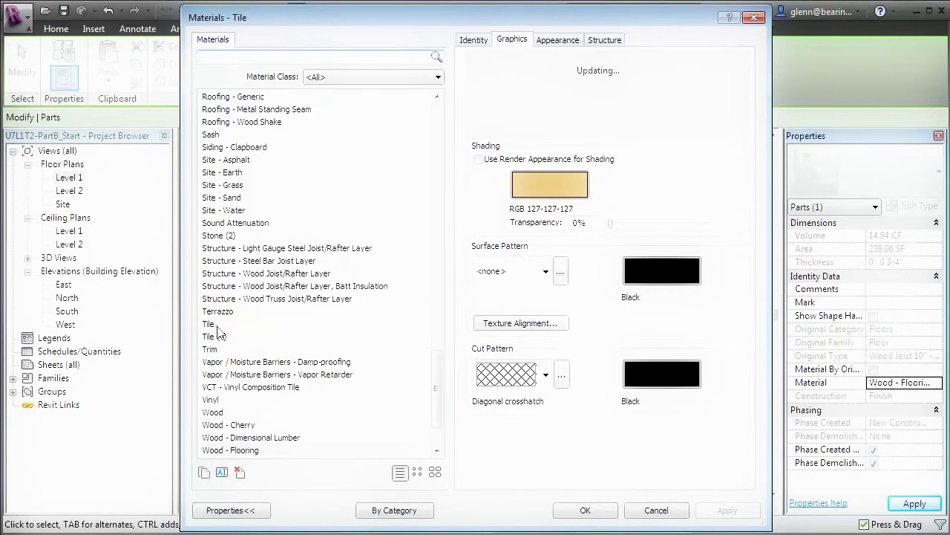
- Give the Tile material a 12" Tile surface pattern and apply it to the smaller floor part
click(547, 271)
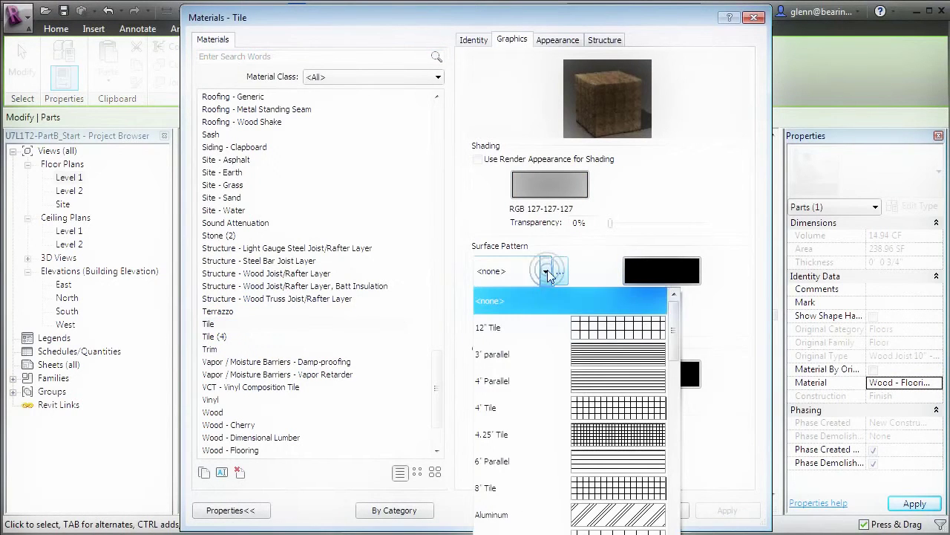
click(606, 331)
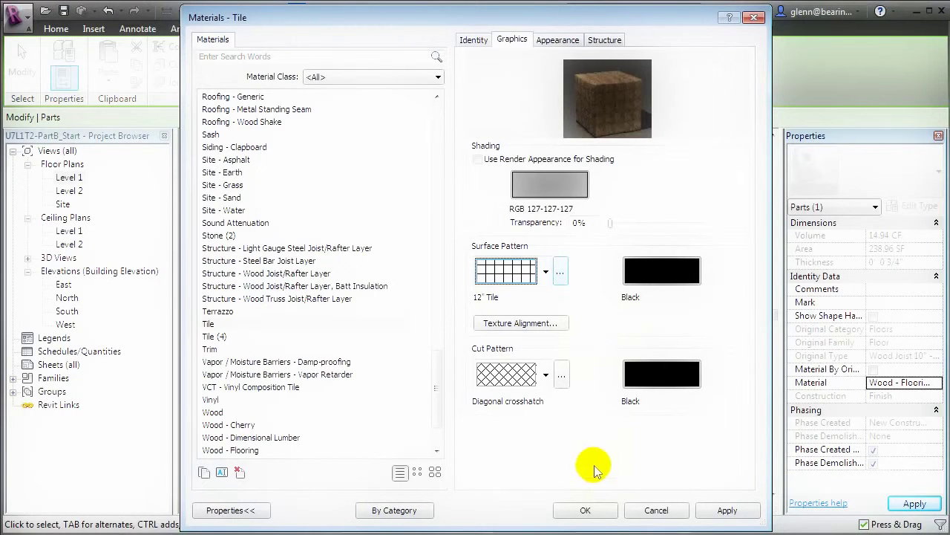
click(594, 510)
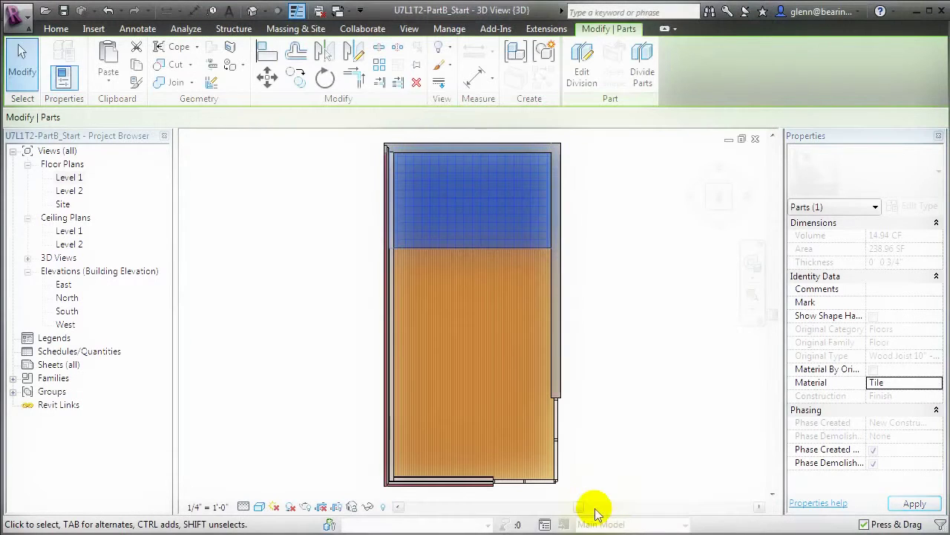
click(681, 464)
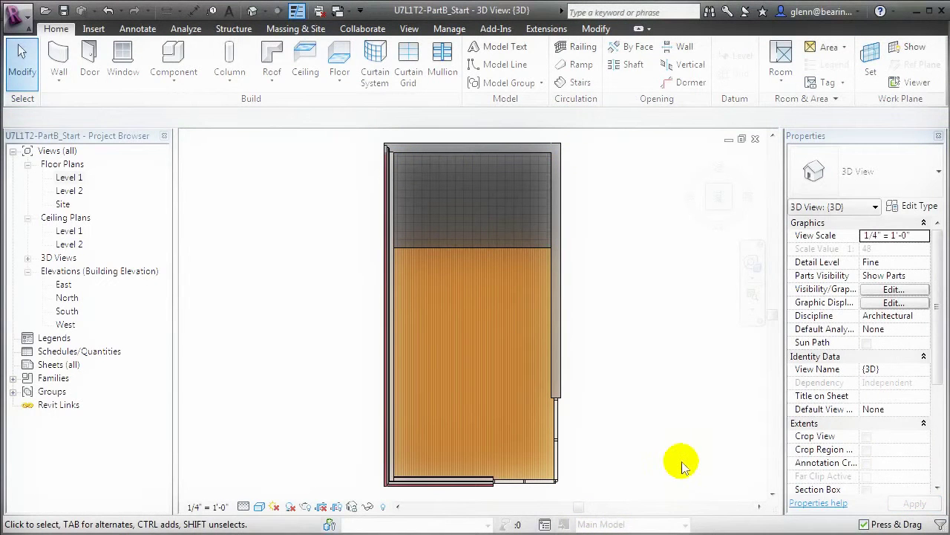
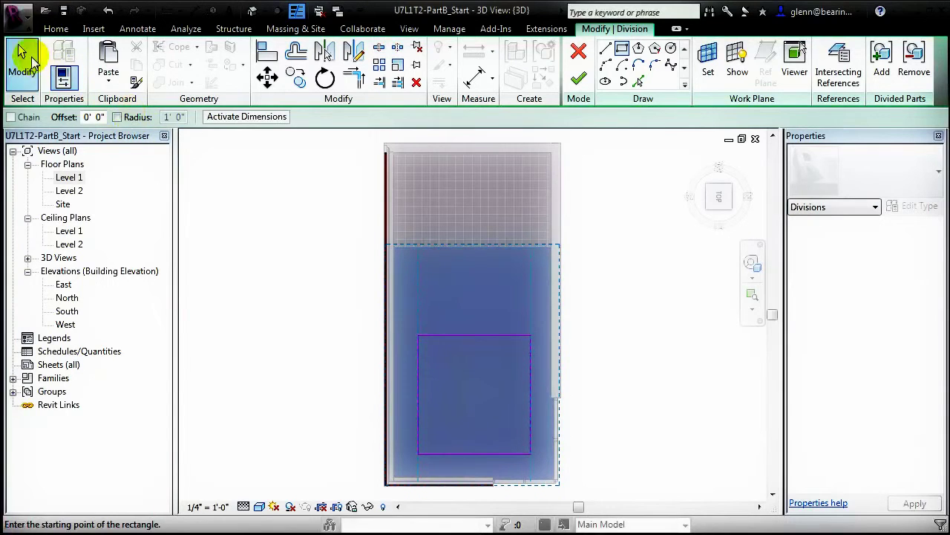
- Set both side lengths of the rectangular division sketch on the wood floor part to 14', making it square
click(456, 339)
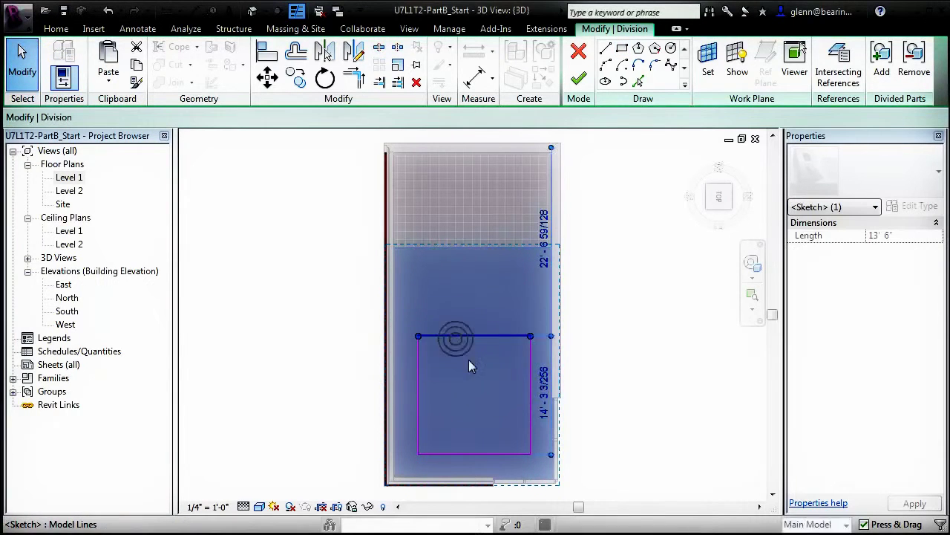
click(545, 394)
text(14)
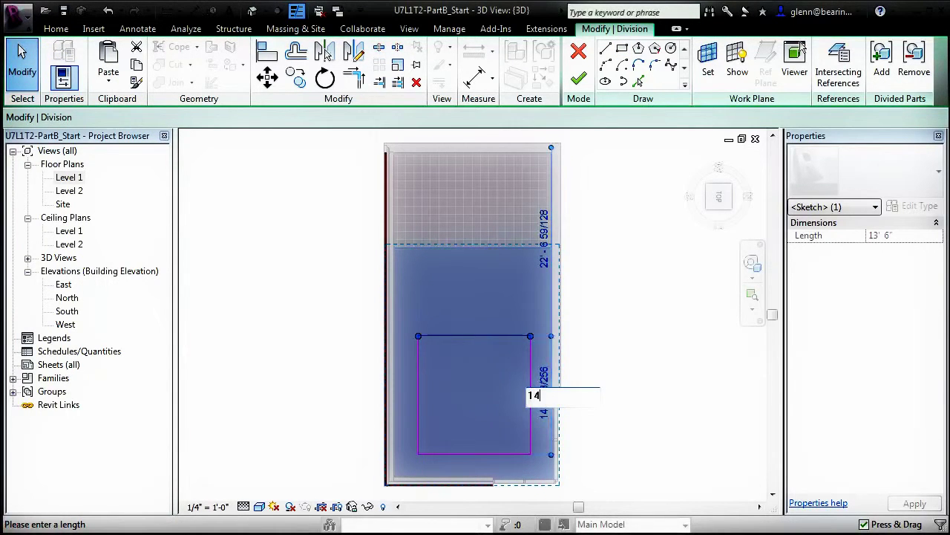
key(Return)
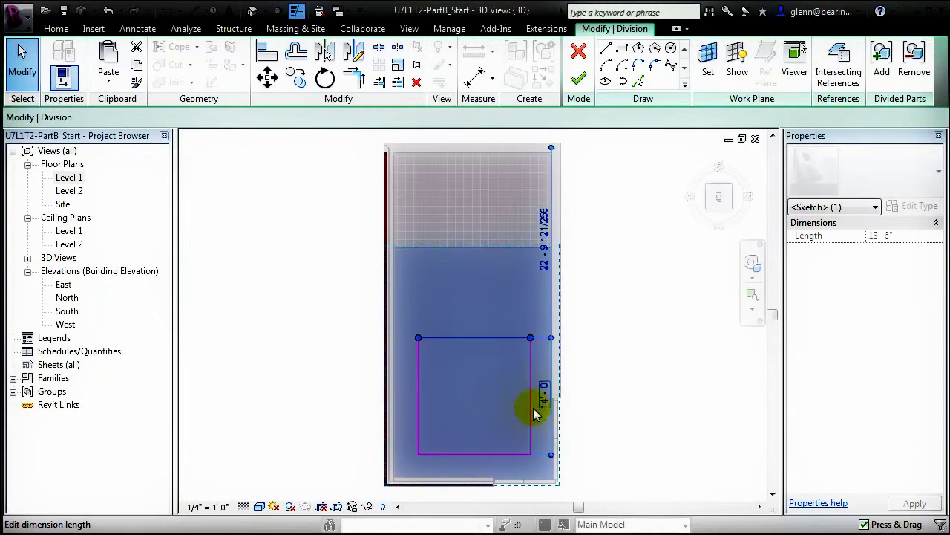
click(418, 433)
click(479, 307)
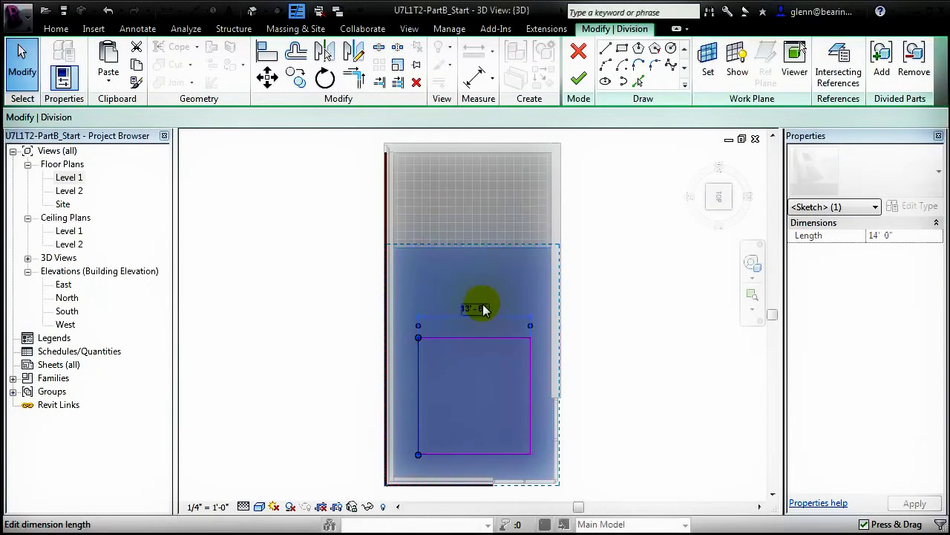
text(14)
key(Return)
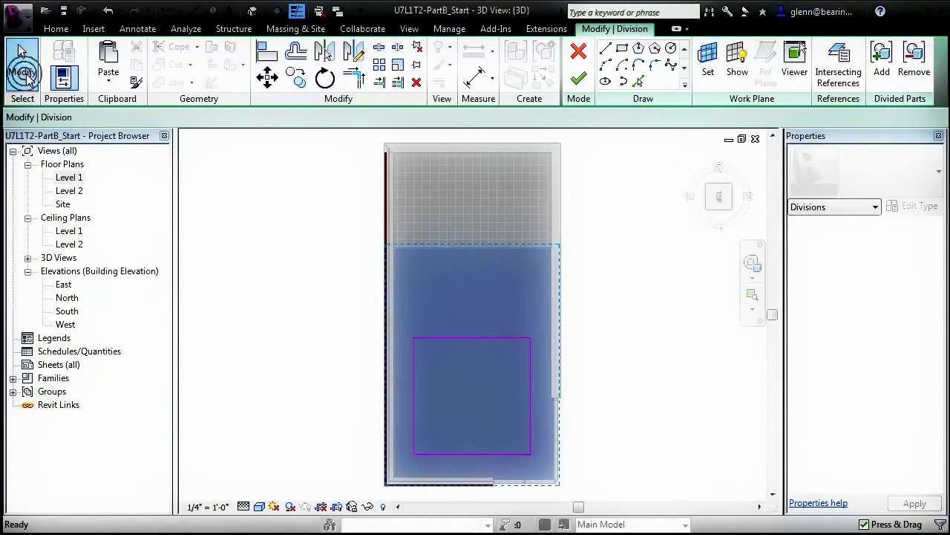
- Sketch three 14' lines across the square, parallel to the building's long side, splitting it into four equal 3' 6" strips
click(606, 48)
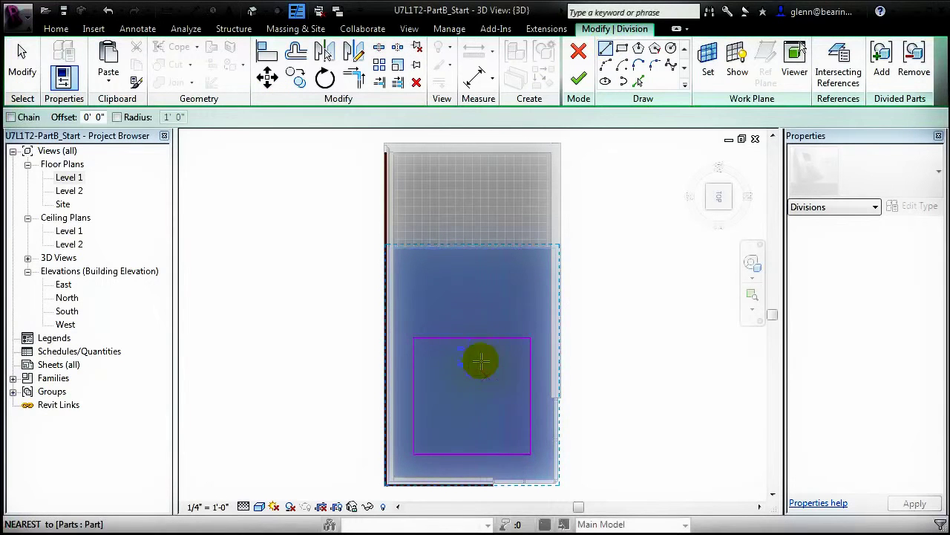
click(474, 339)
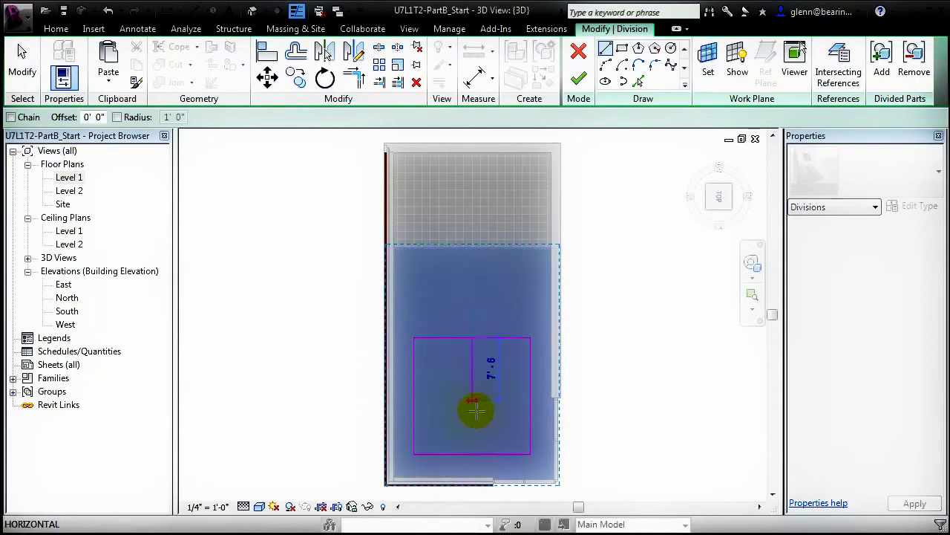
click(473, 451)
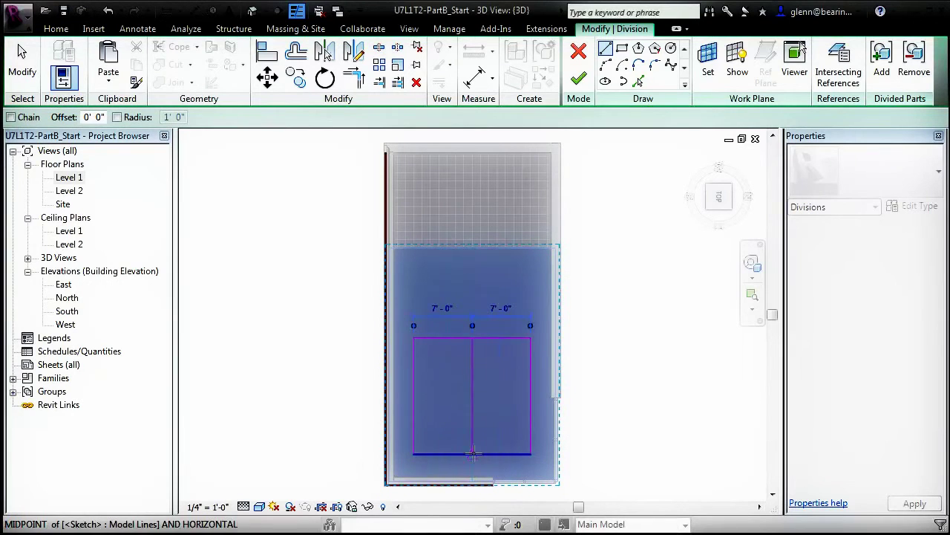
click(443, 338)
click(441, 450)
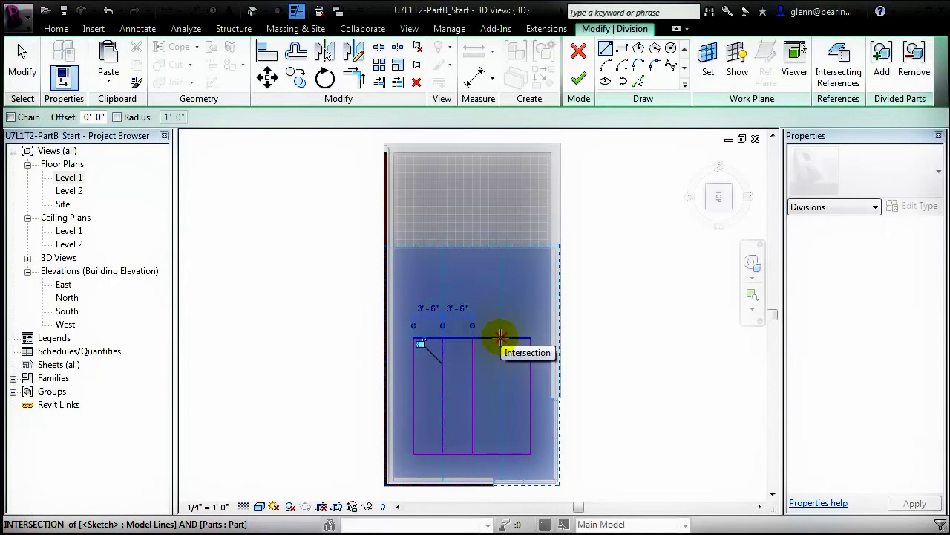
click(500, 338)
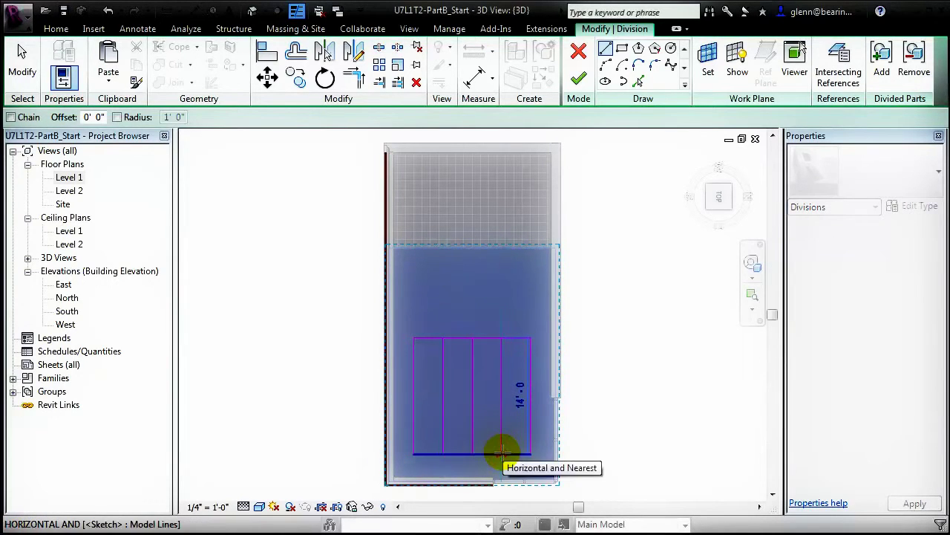
click(502, 452)
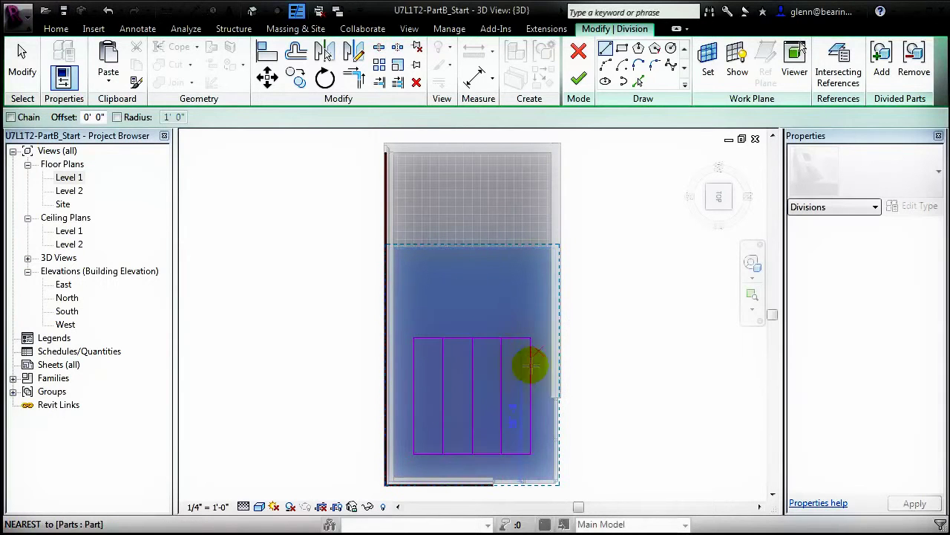
- Add three perpendicular lines at 3' 6" spacing to form a four-by-four grid in the square and finish the floor division
click(413, 396)
click(530, 398)
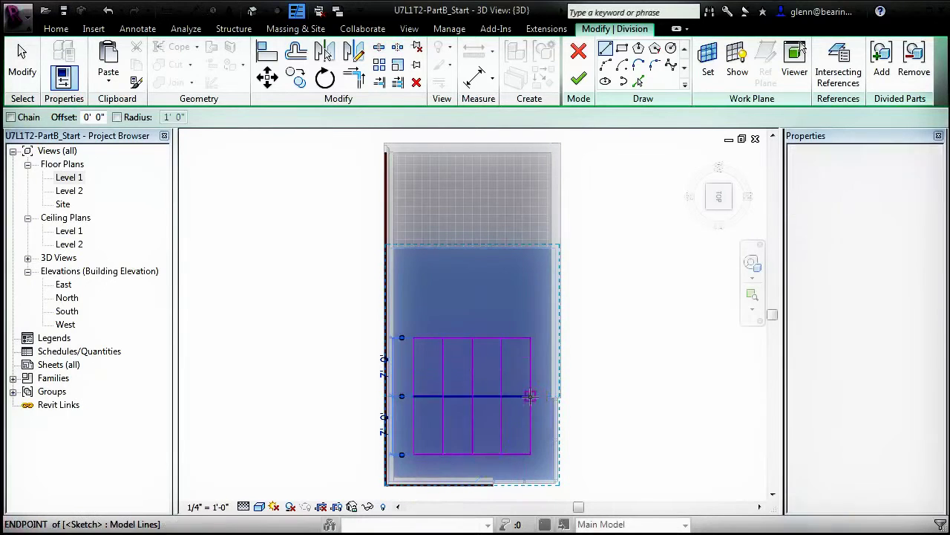
click(415, 366)
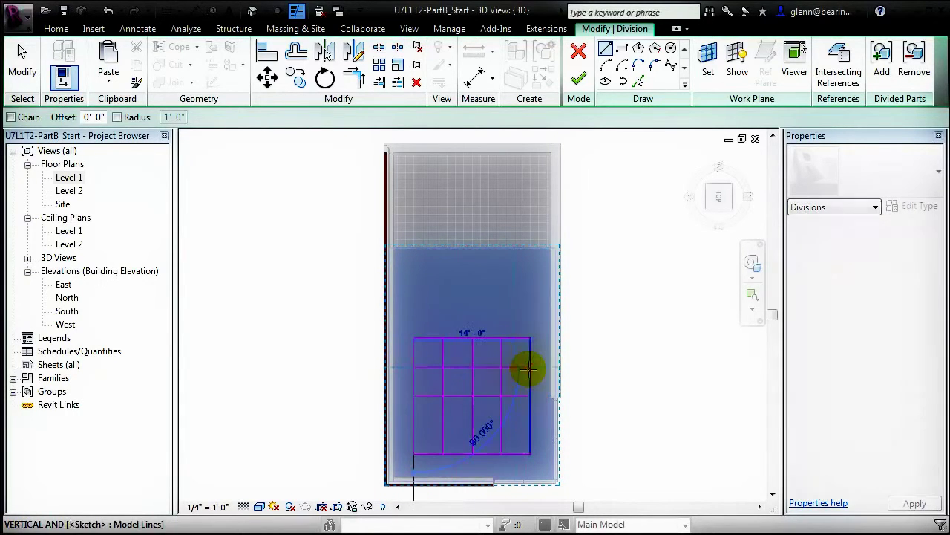
click(530, 366)
click(414, 424)
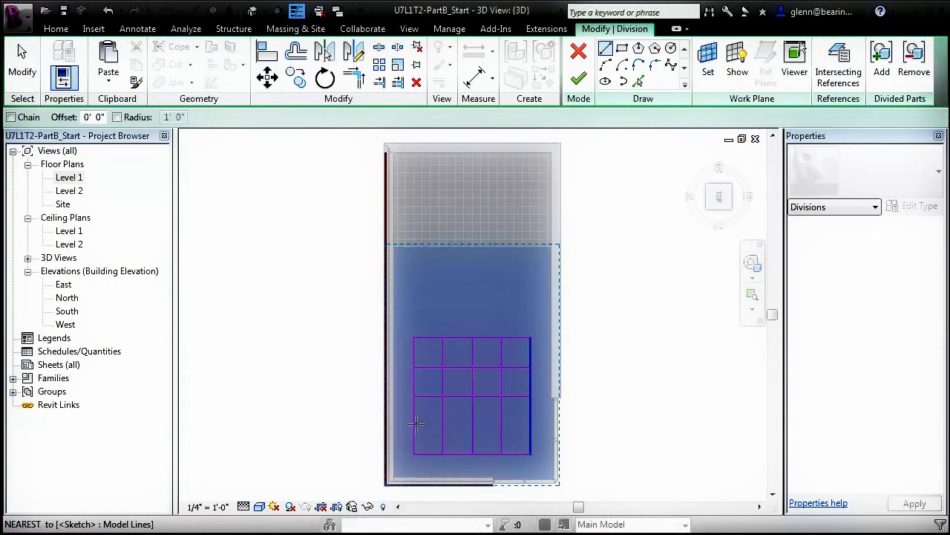
click(529, 424)
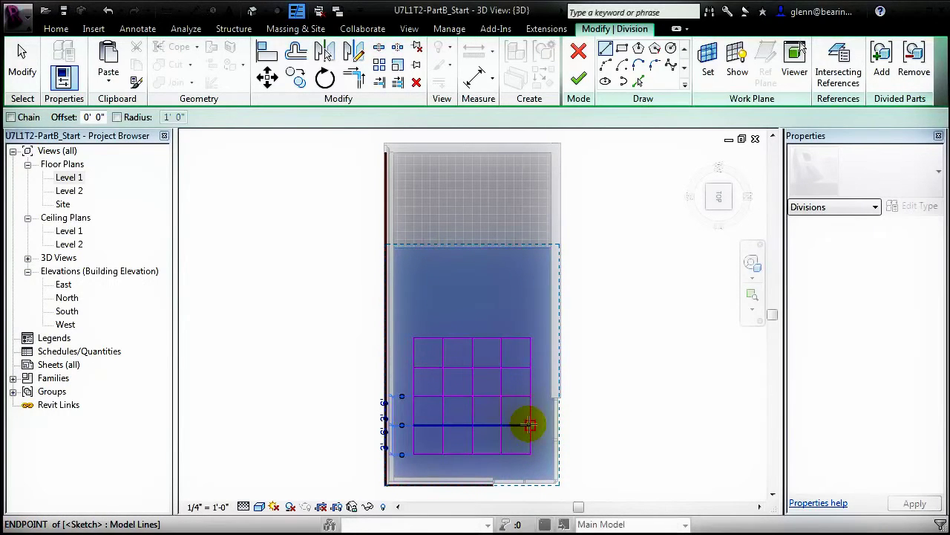
click(529, 424)
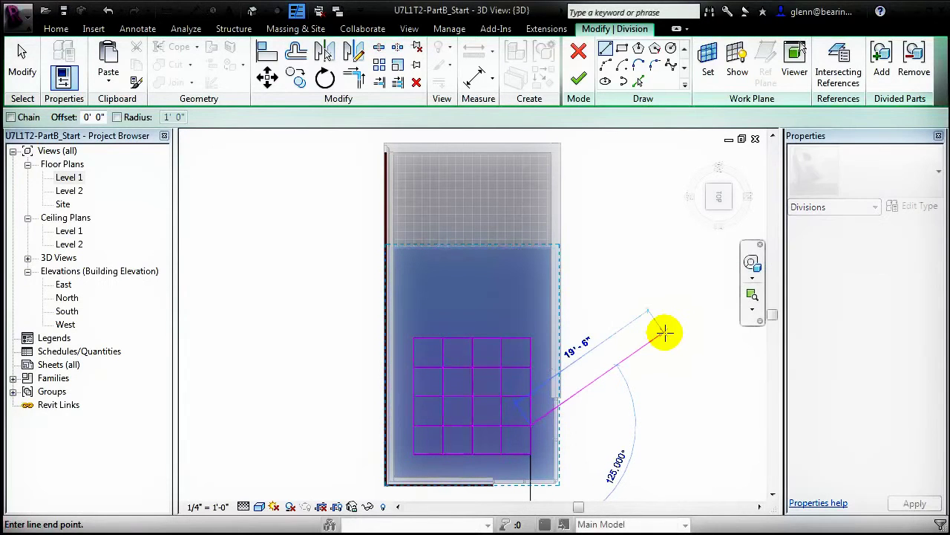
key(Escape)
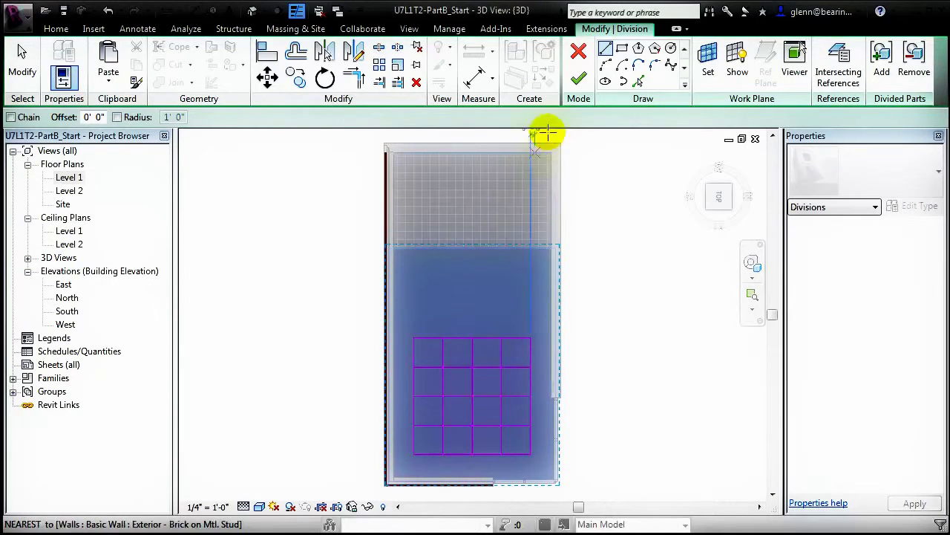
click(580, 80)
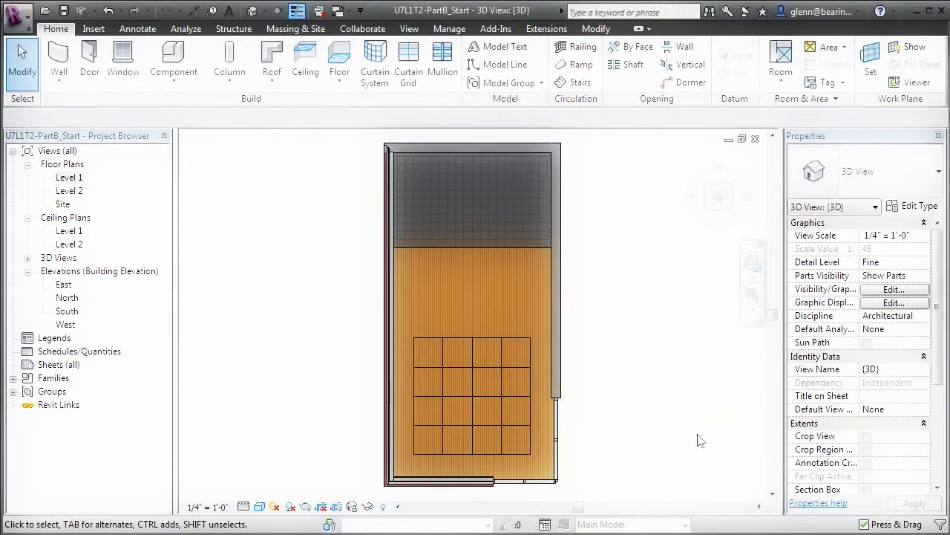
click(698, 438)
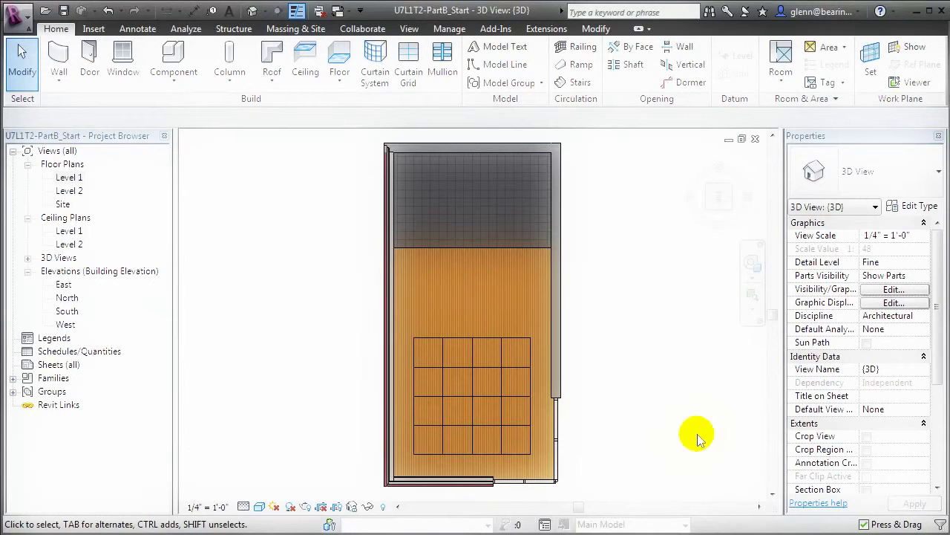
- Turn off Material By Original for the eight alternating checkerboard squares of the floor grid and assign them the Wood - Cherry material
click(466, 439)
ctrl+click(517, 436)
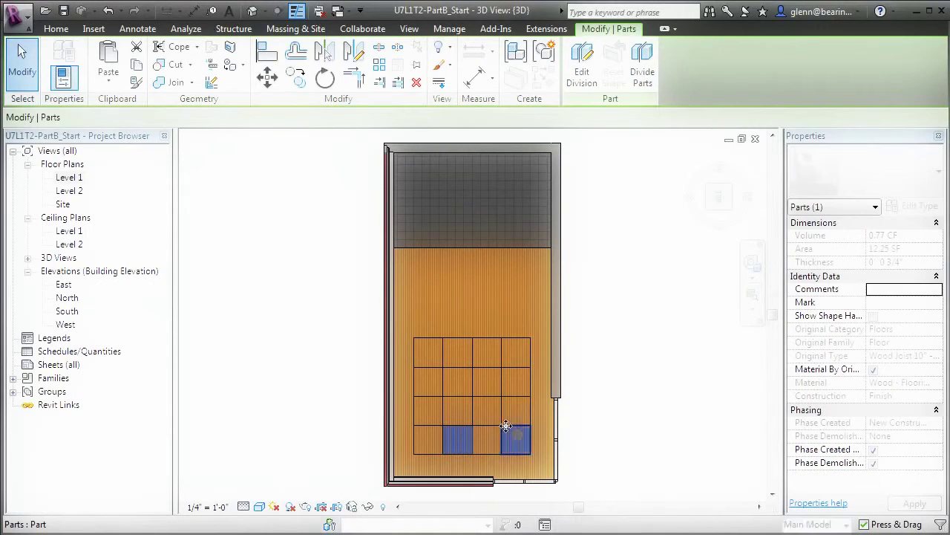
ctrl+click(493, 410)
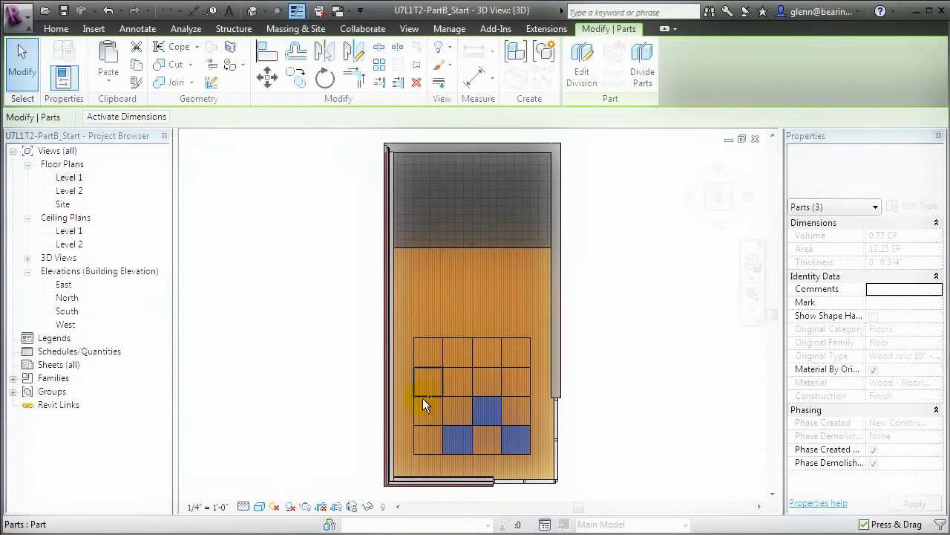
ctrl+click(425, 405)
ctrl+click(456, 382)
ctrl+click(517, 383)
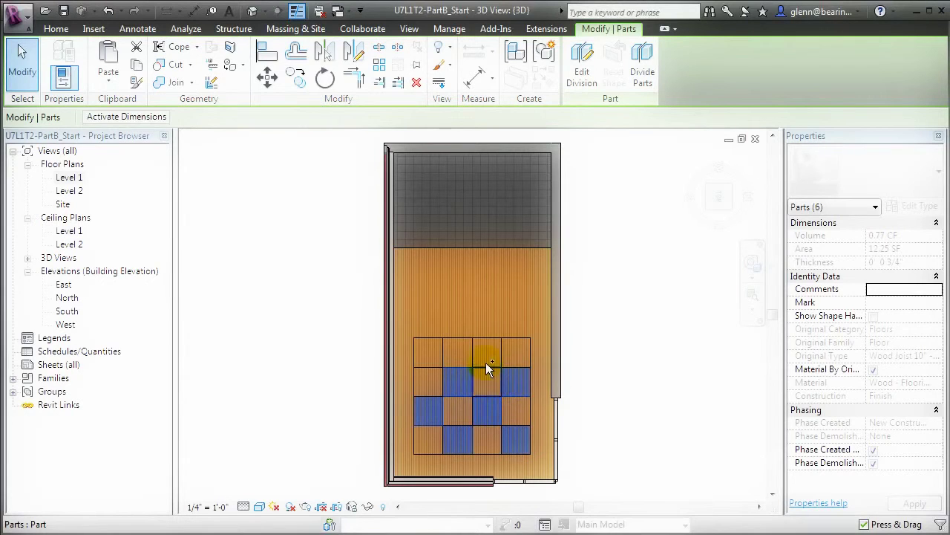
ctrl+click(486, 359)
ctrl+click(431, 355)
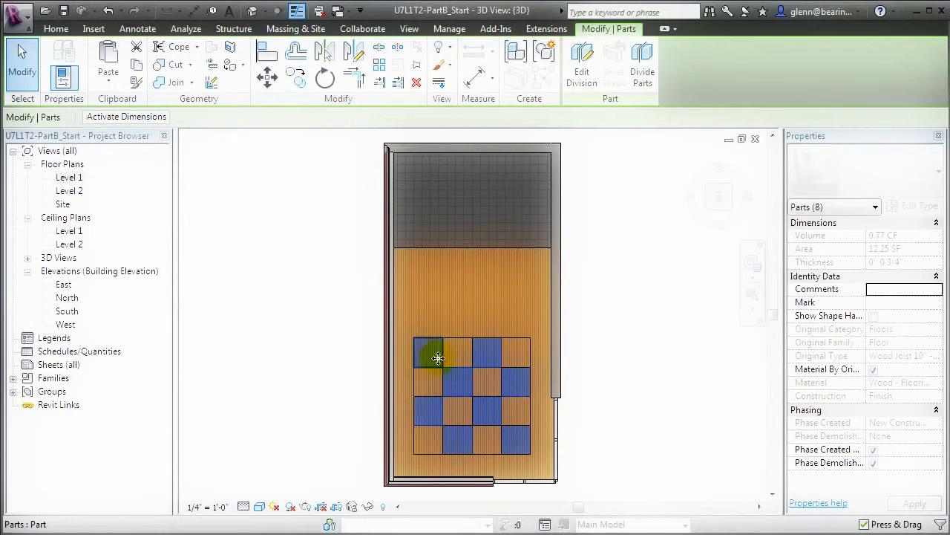
click(873, 370)
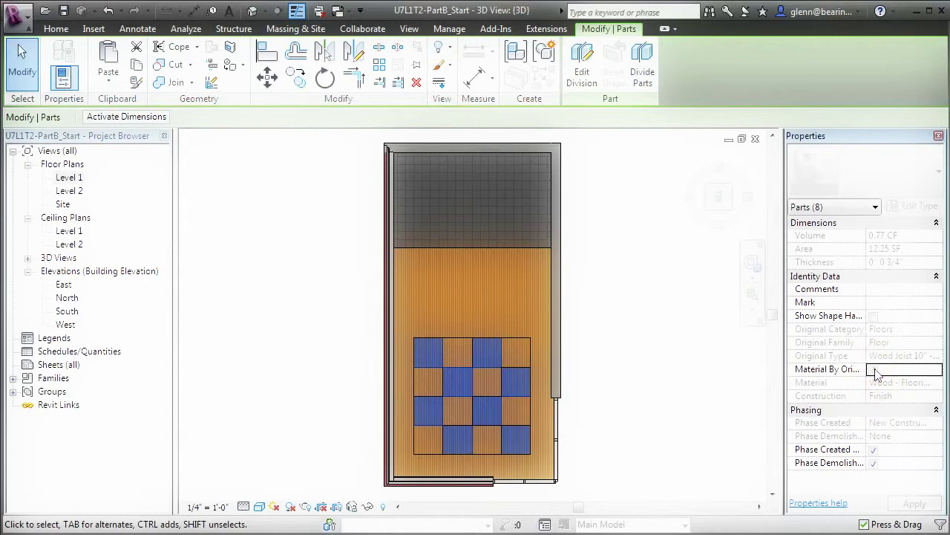
click(940, 384)
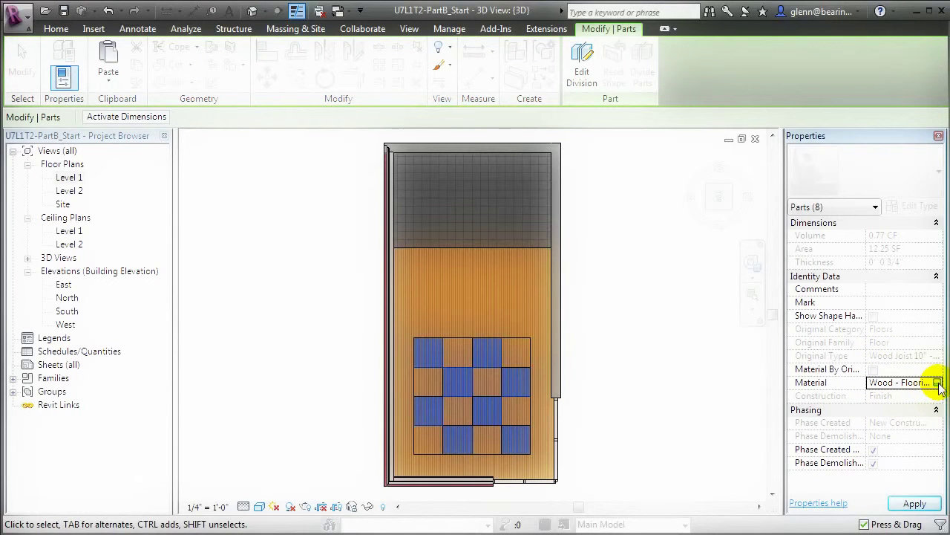
click(937, 382)
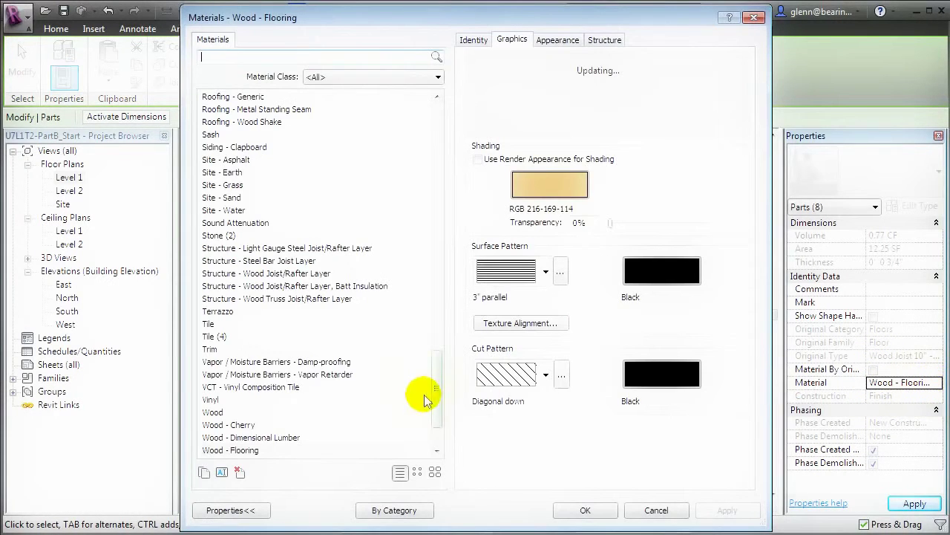
click(242, 427)
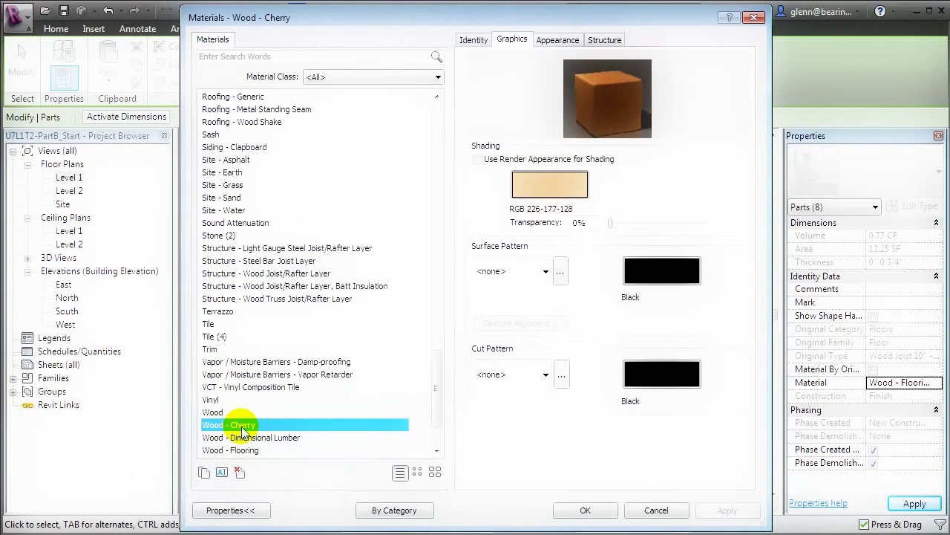
click(602, 511)
click(636, 482)
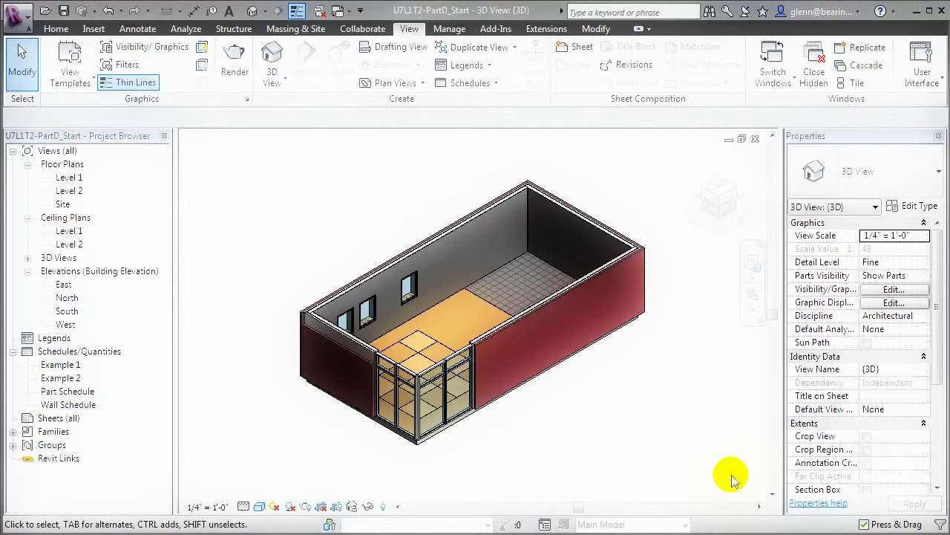
- Open the Wall Schedule and the Material Takeoff to compare how each reports the wall areas
double_click(59, 405)
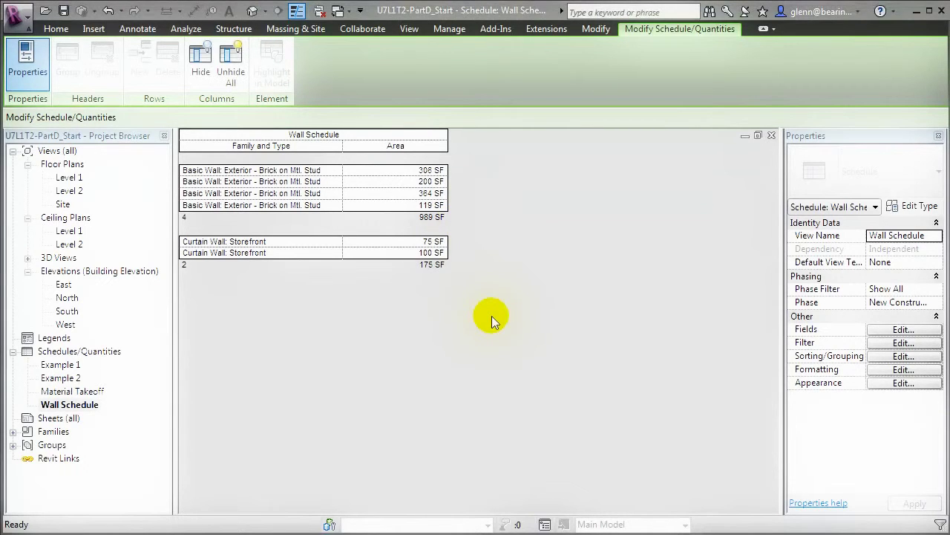
double_click(97, 395)
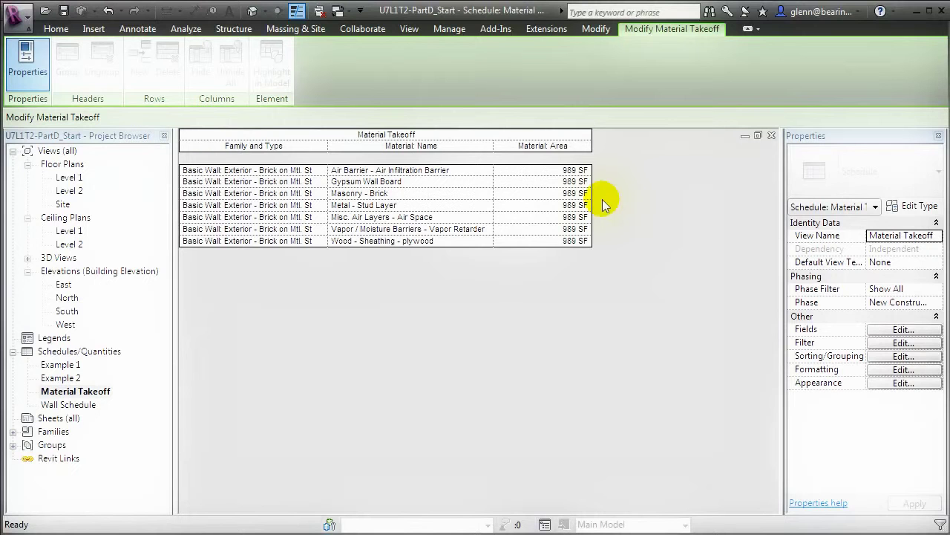
- Create a new building component schedule for the Parts category in the New Construction phase
click(410, 31)
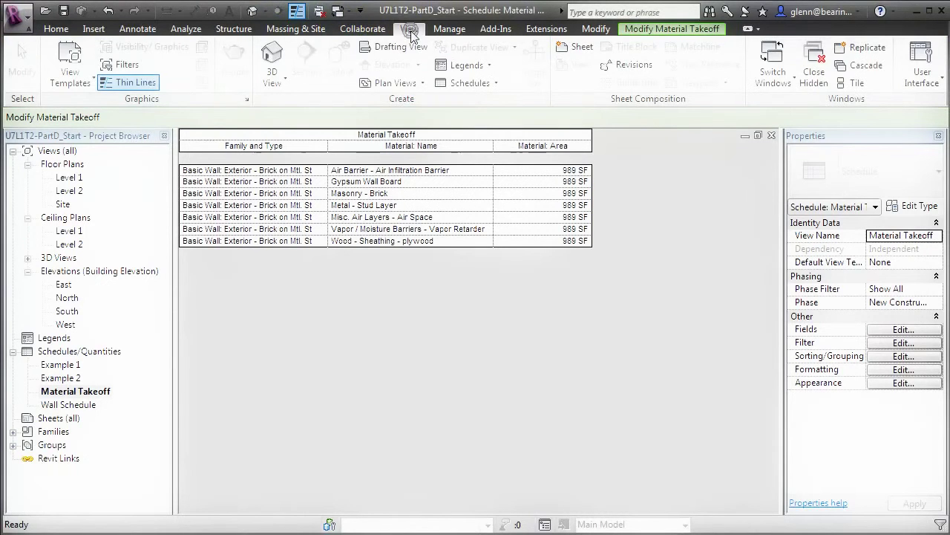
click(475, 82)
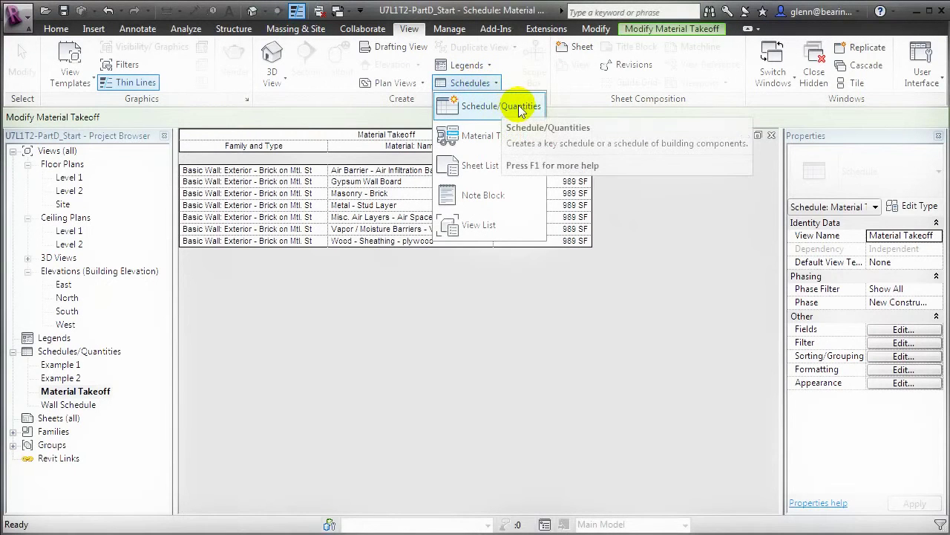
click(520, 107)
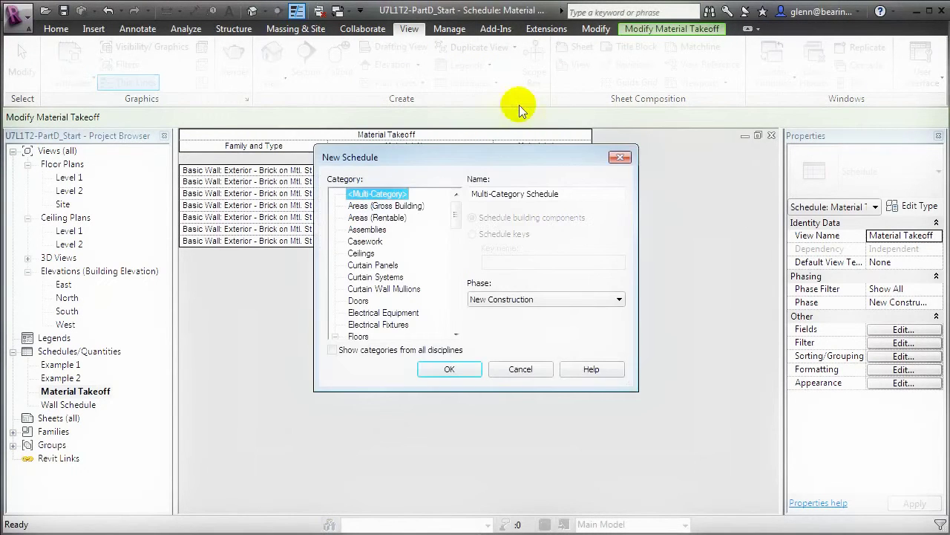
drag(452, 214, 452, 272)
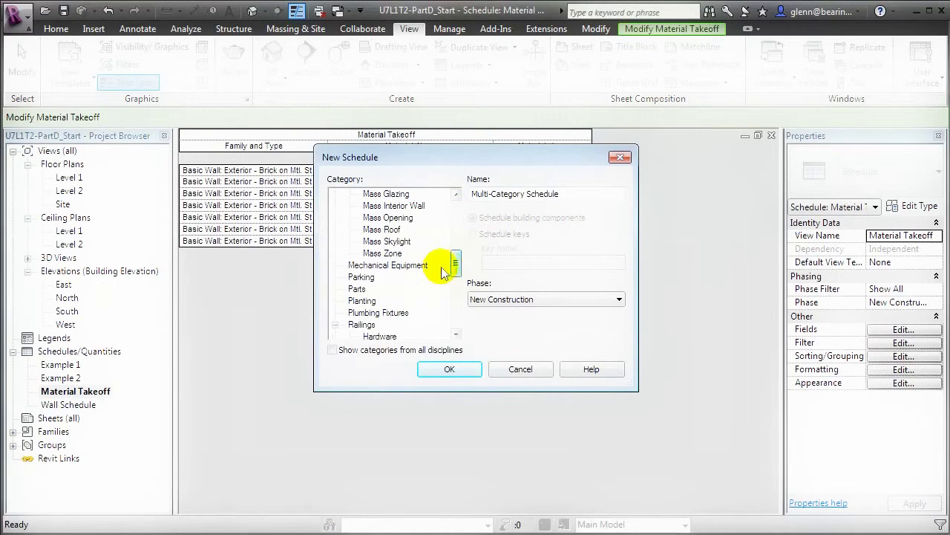
click(358, 289)
click(450, 369)
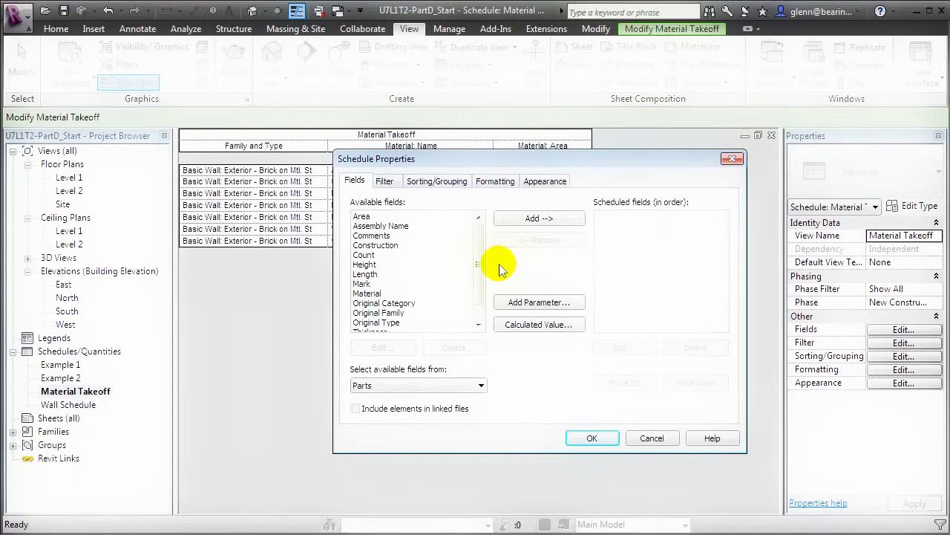
- Add the Original Category, Material and Area fields, in that order, to the part schedule
click(407, 303)
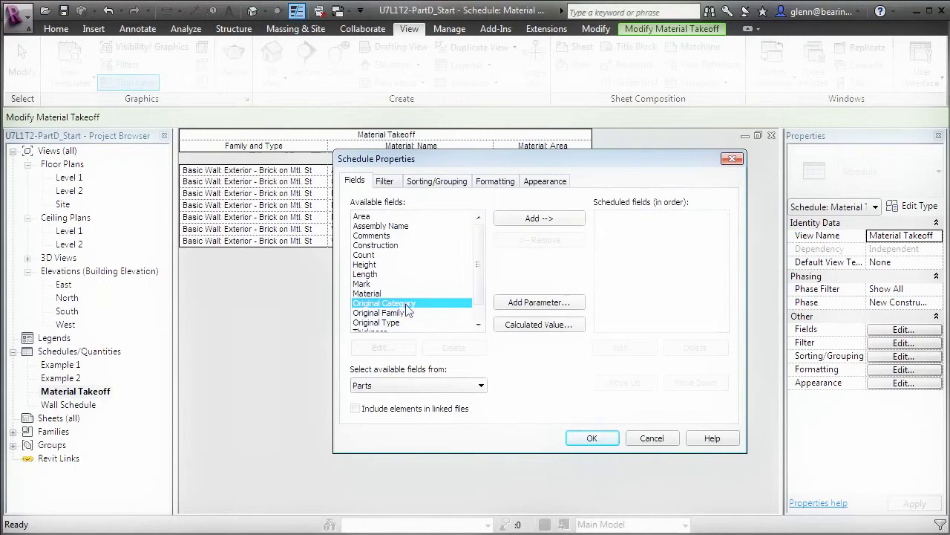
click(539, 218)
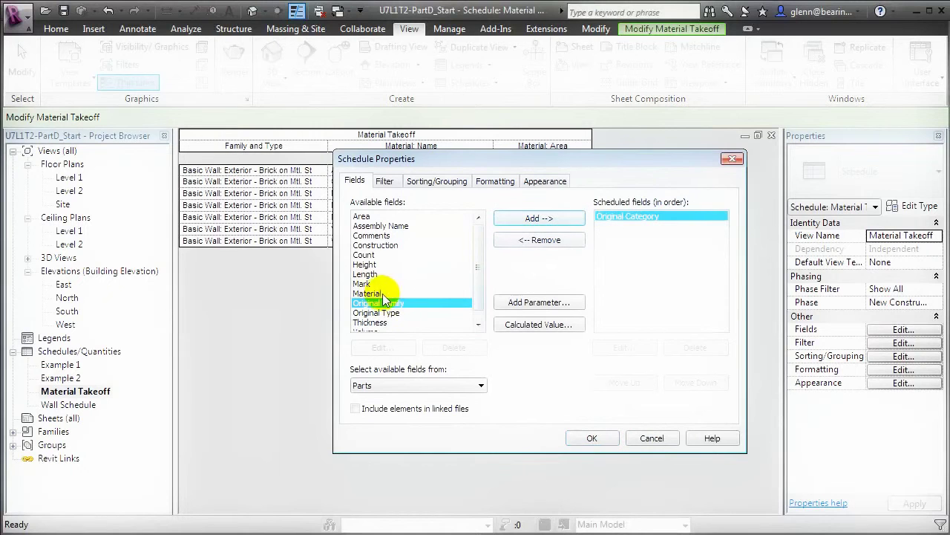
click(396, 294)
click(529, 219)
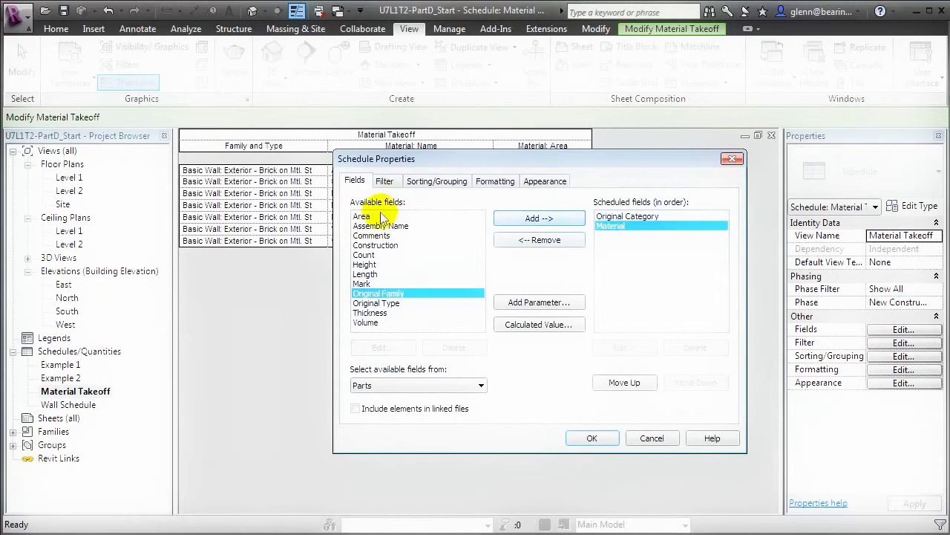
click(380, 216)
click(542, 222)
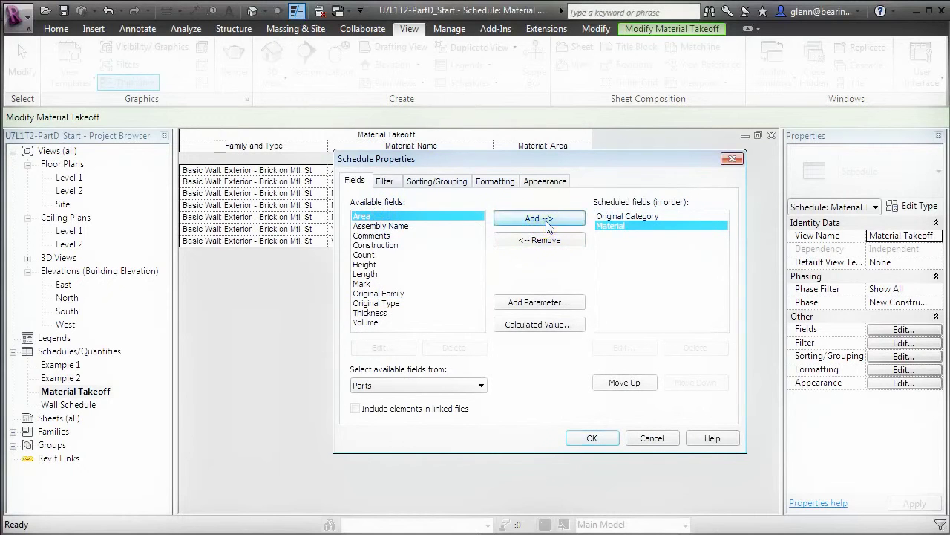
- Sort the part schedule by Original Category with a blank line between groups, and by Material as the second sort level
click(425, 181)
click(446, 204)
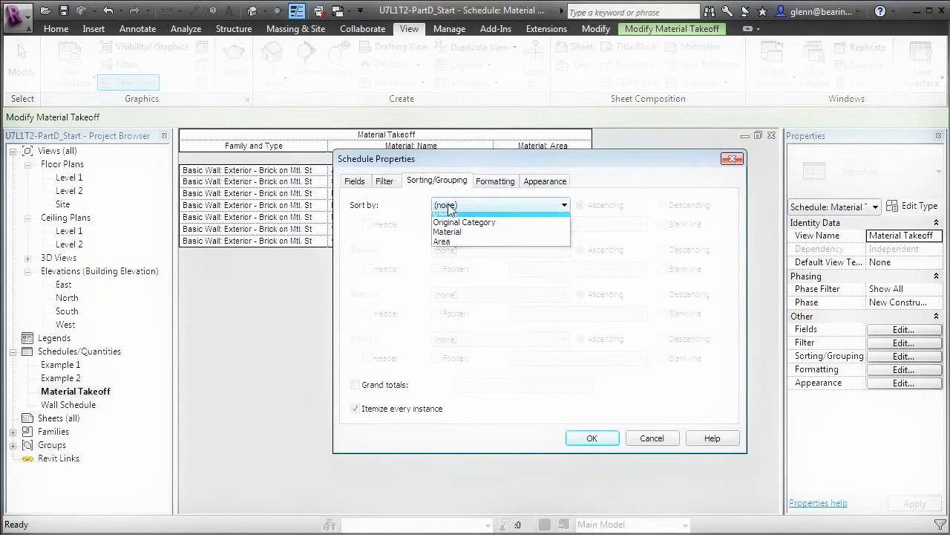
click(453, 230)
click(463, 251)
click(464, 283)
click(662, 224)
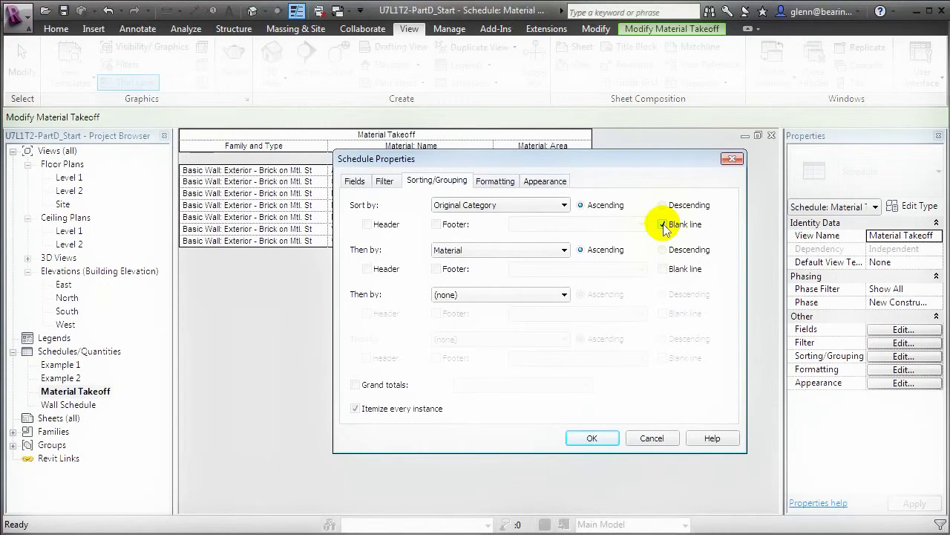
- Right-align the Area field, turn on Calculate totals for it, and finish creating the part schedule
click(509, 184)
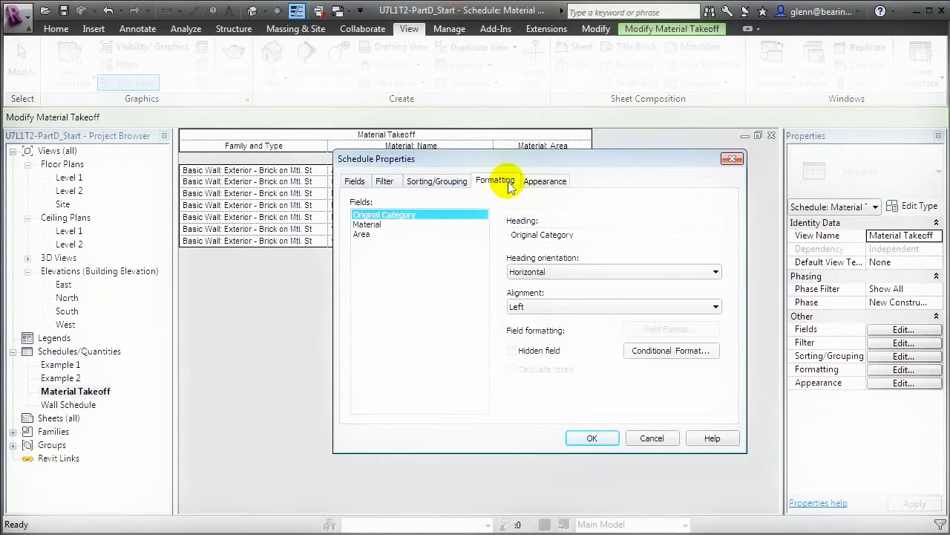
click(361, 234)
click(531, 307)
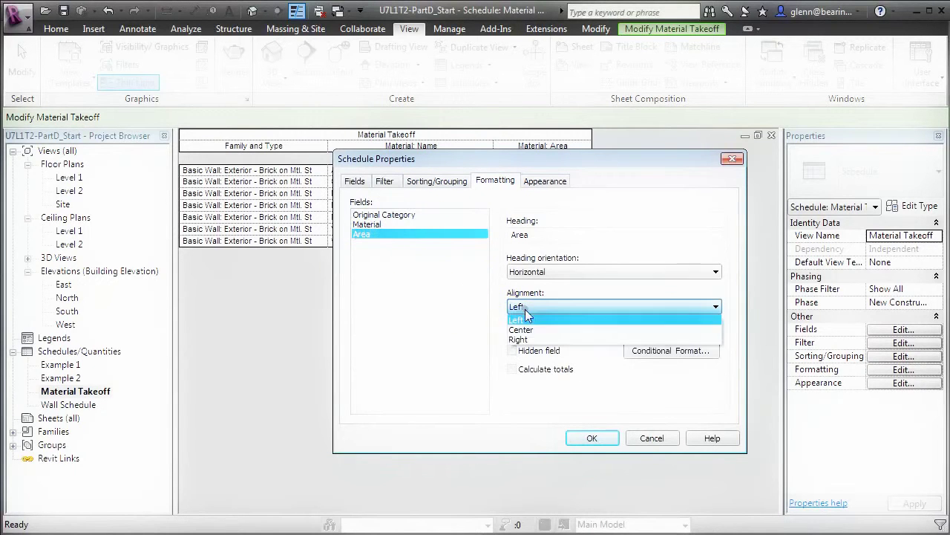
click(524, 339)
click(514, 370)
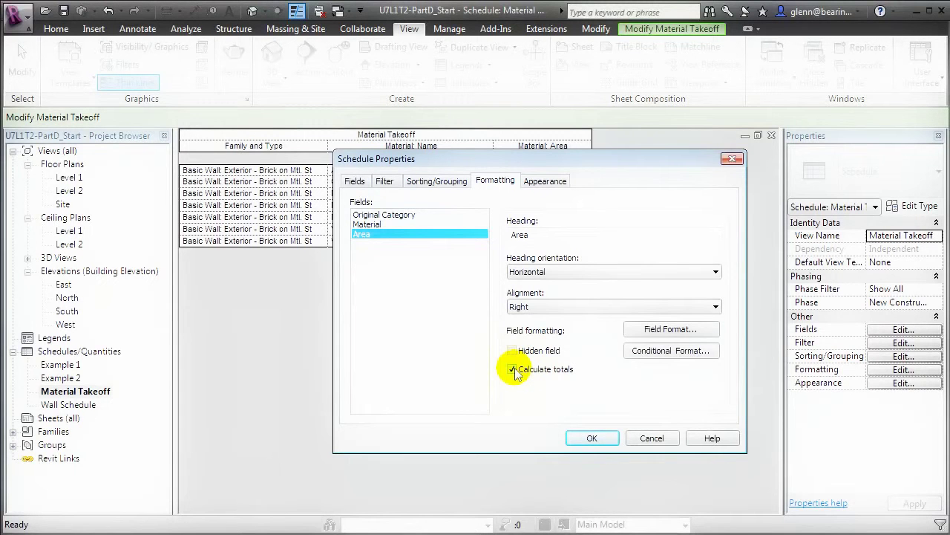
click(589, 438)
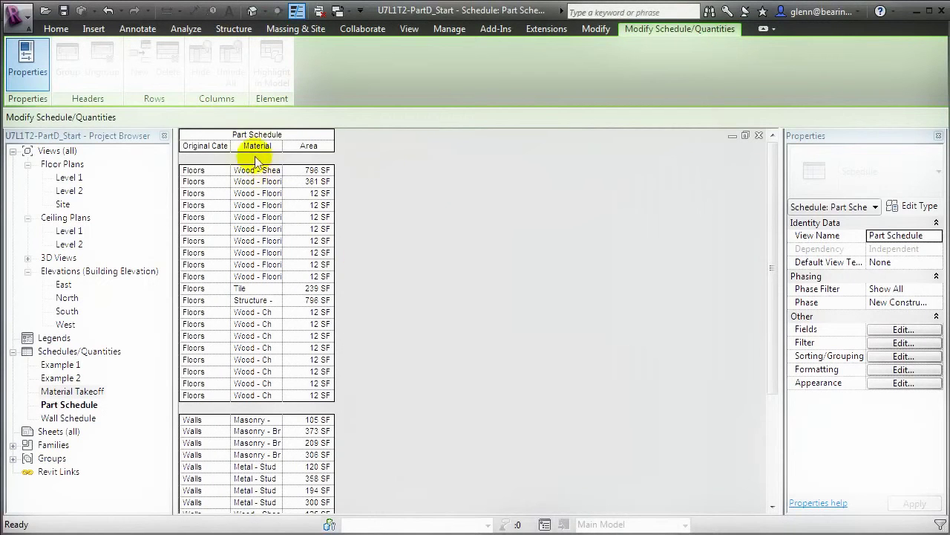
- Widen the Original Category and Material columns to fit their text and turn off Itemize every instance for the part schedule
drag(230, 146, 385, 144)
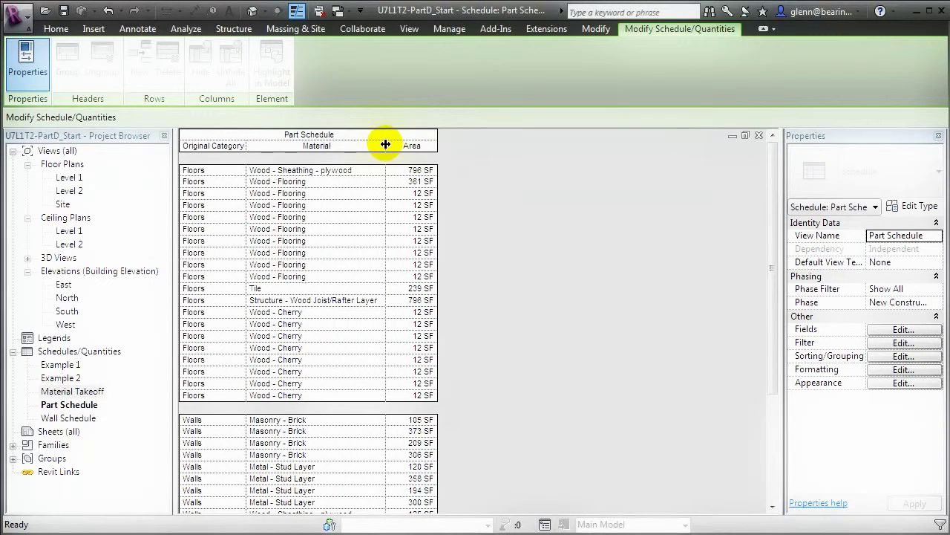
click(893, 358)
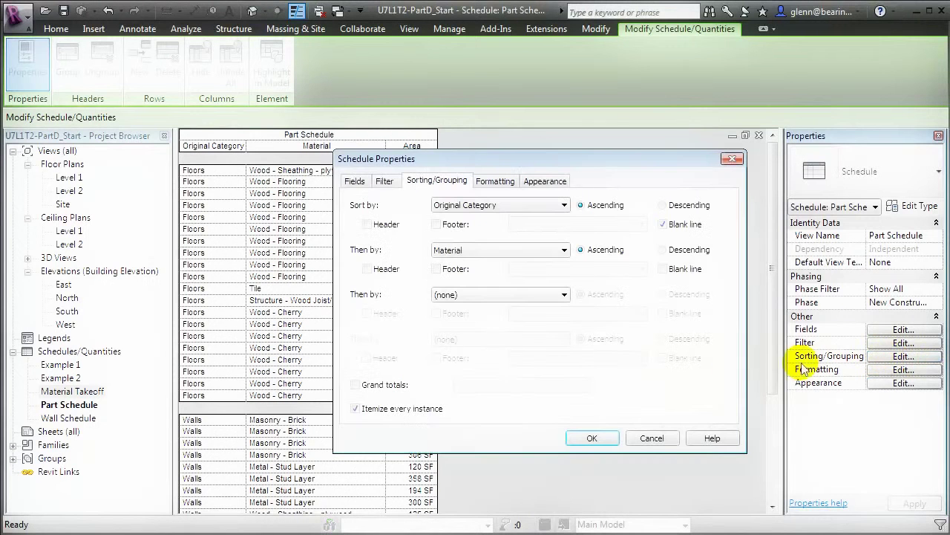
click(421, 409)
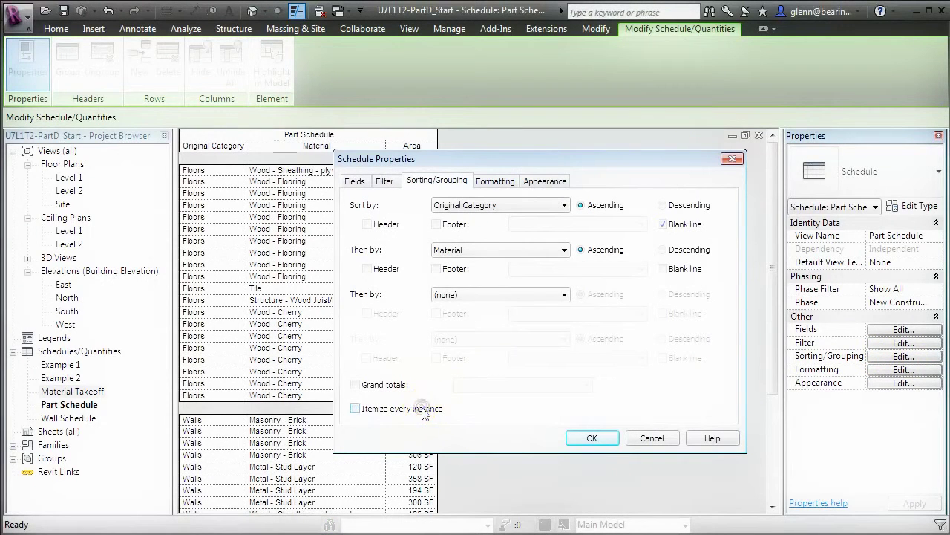
click(593, 439)
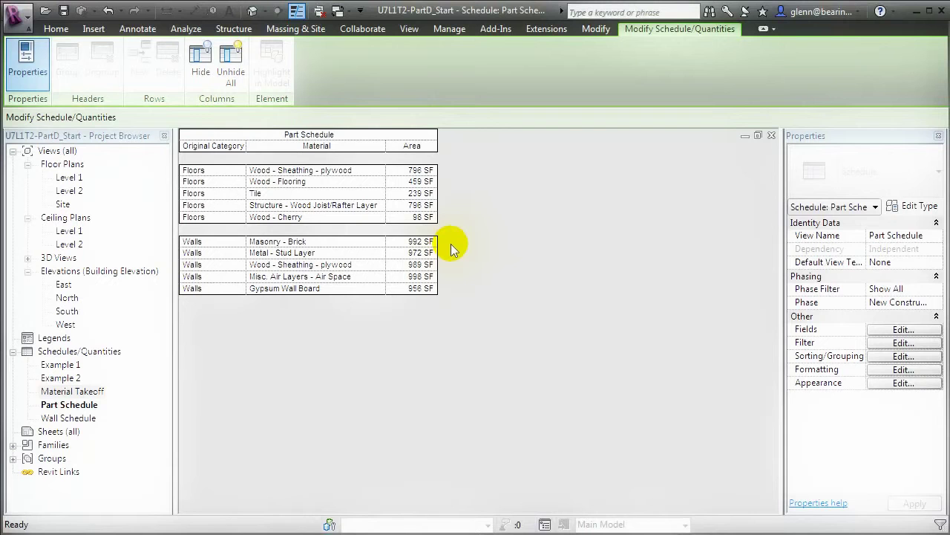
click(467, 296)
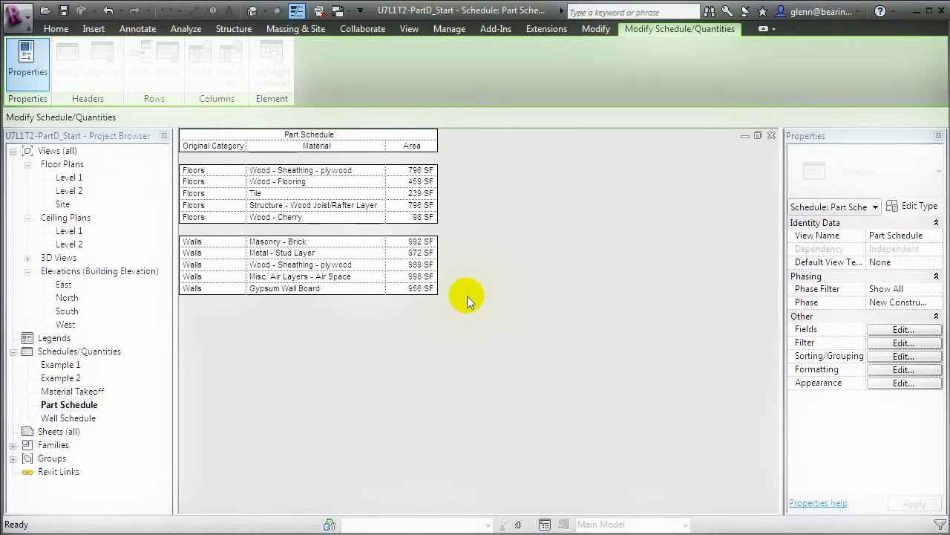
- Create a new material takeoff for the Parts category, keeping the name Part Material Takeoff
click(411, 30)
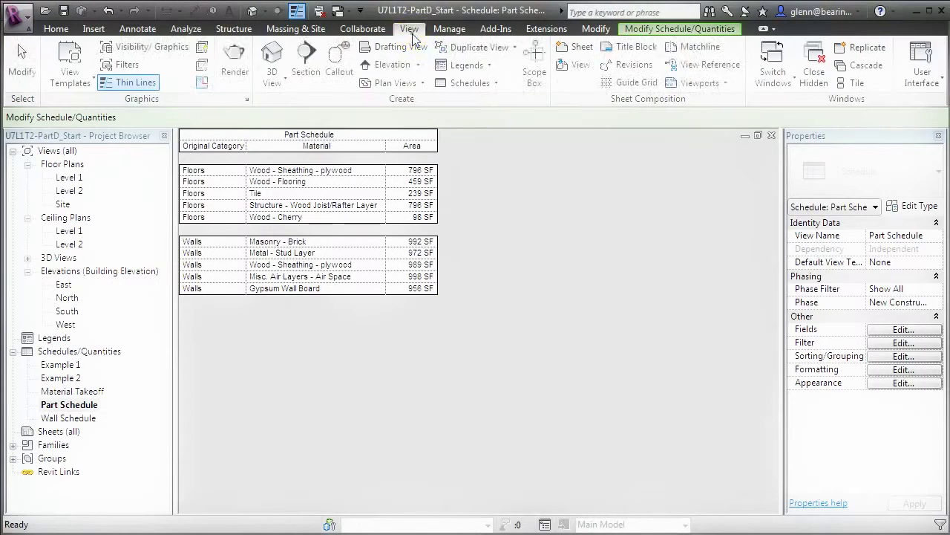
click(486, 83)
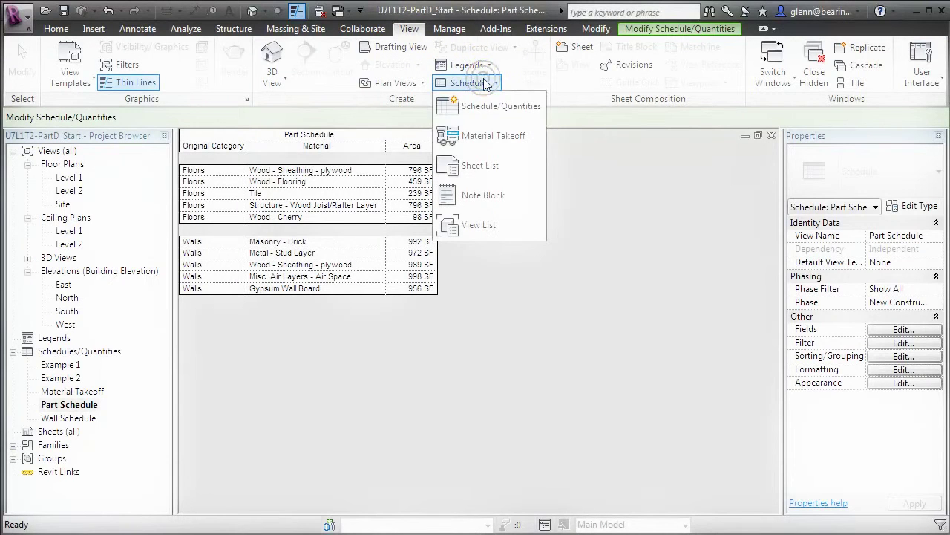
click(531, 139)
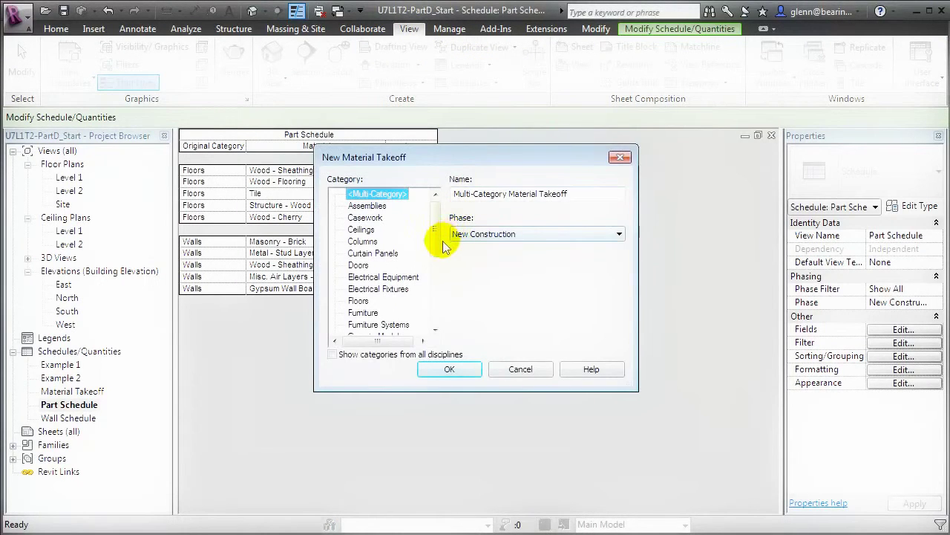
drag(436, 239, 437, 278)
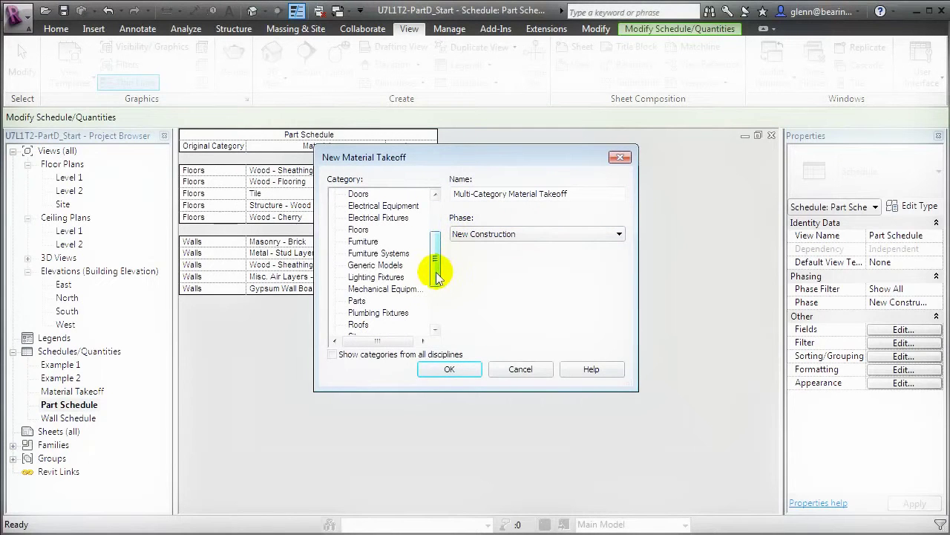
click(358, 301)
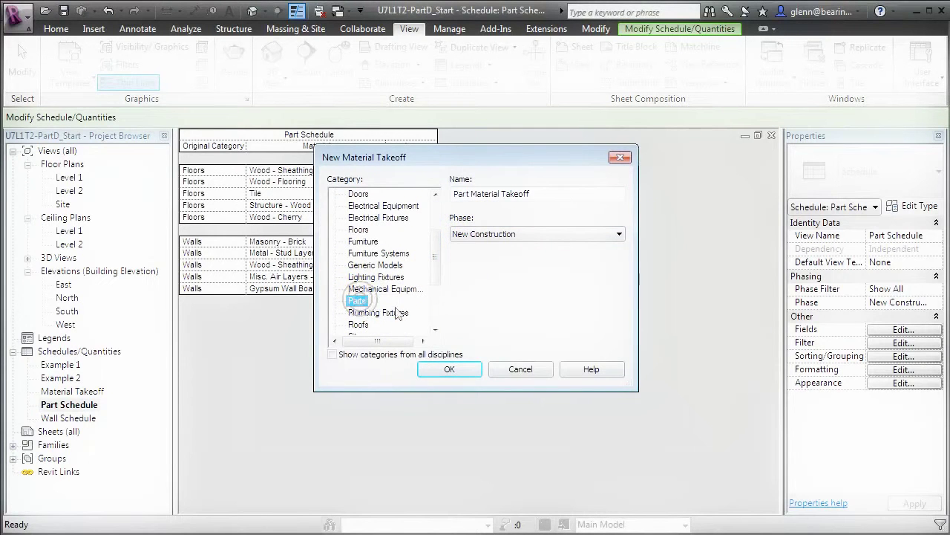
click(447, 371)
- Add the Original Category, Material: Name and Material: Area fields, in that order, to the part material takeoff
drag(517, 305, 440, 345)
click(439, 340)
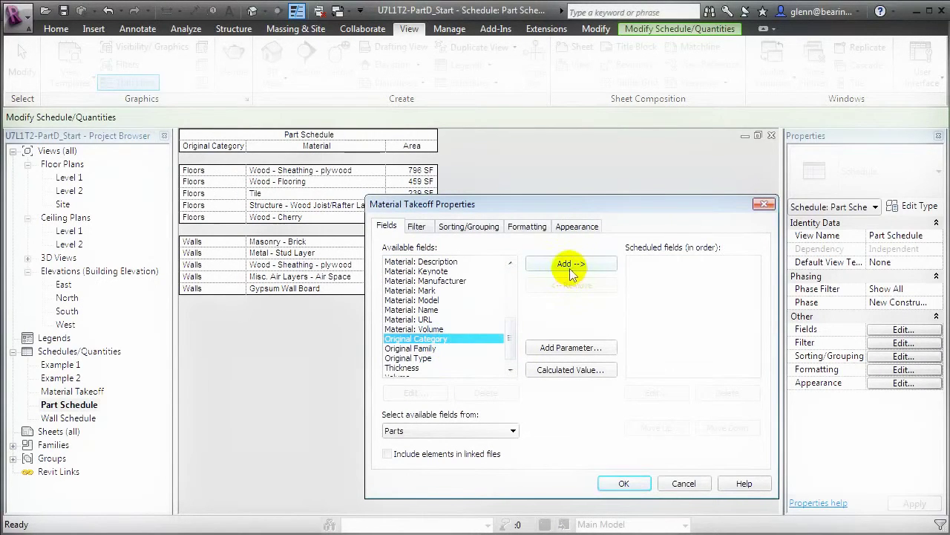
click(569, 264)
mouse_move(514, 341)
mouse_down()
mouse_move(511, 318)
mouse_move(517, 324)
mouse_up()
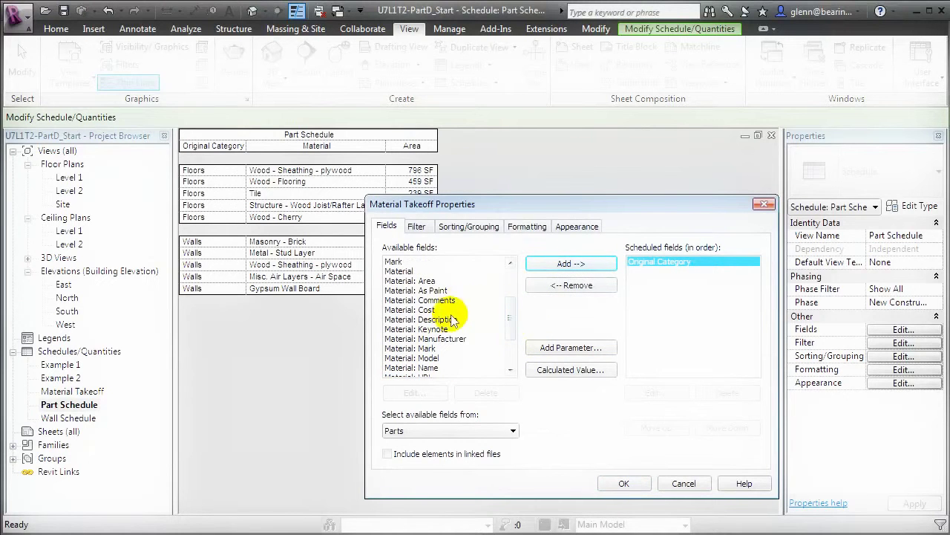
click(439, 368)
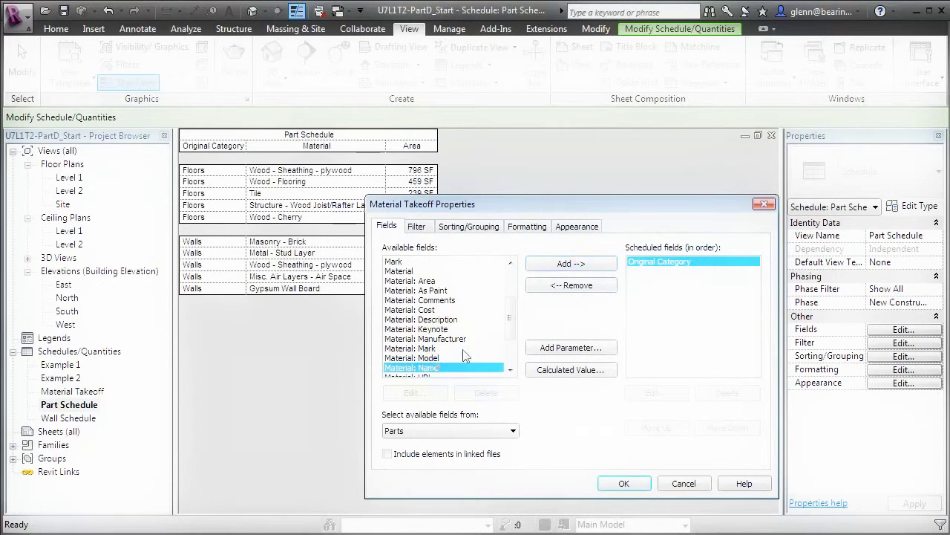
click(571, 264)
click(409, 281)
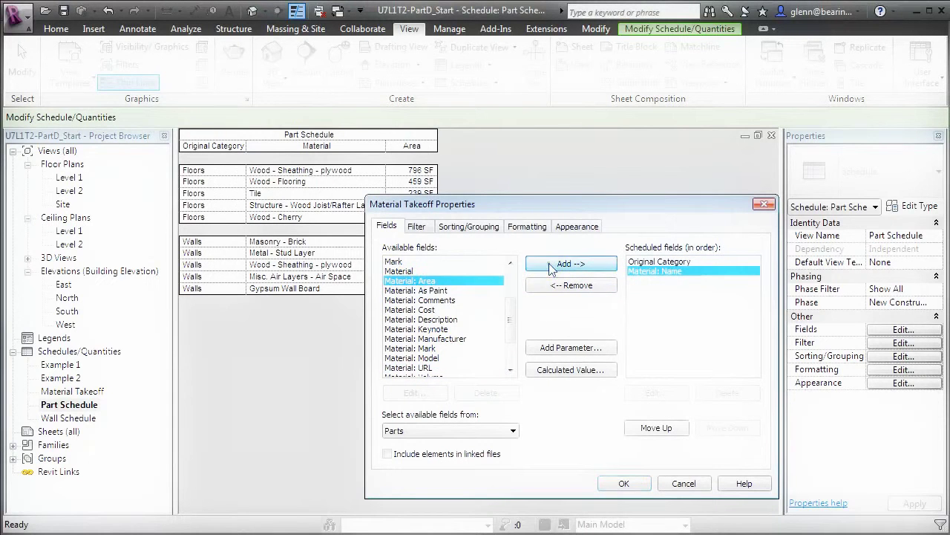
click(551, 266)
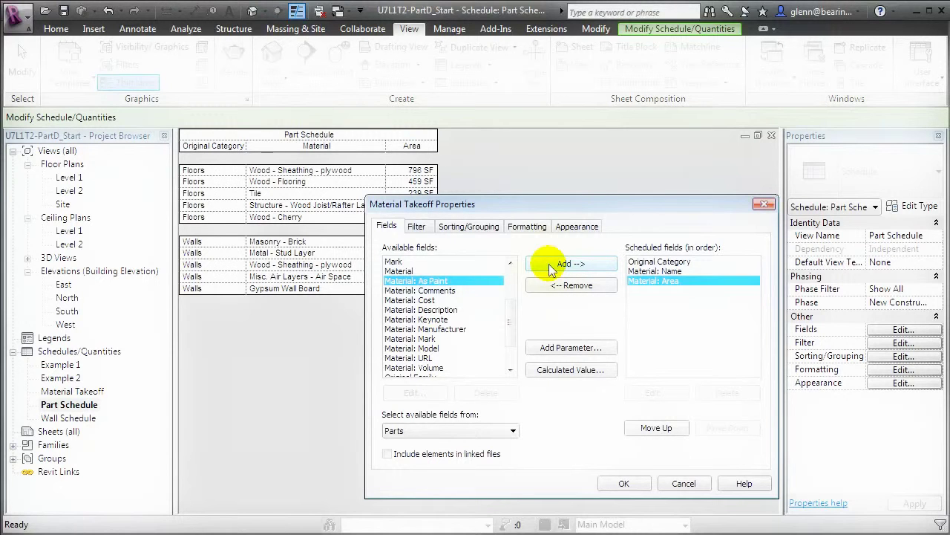
- Sort the takeoff by Original Category with a blank line and secondly by Material: Name, and turn off Itemize every instance
click(484, 227)
click(500, 249)
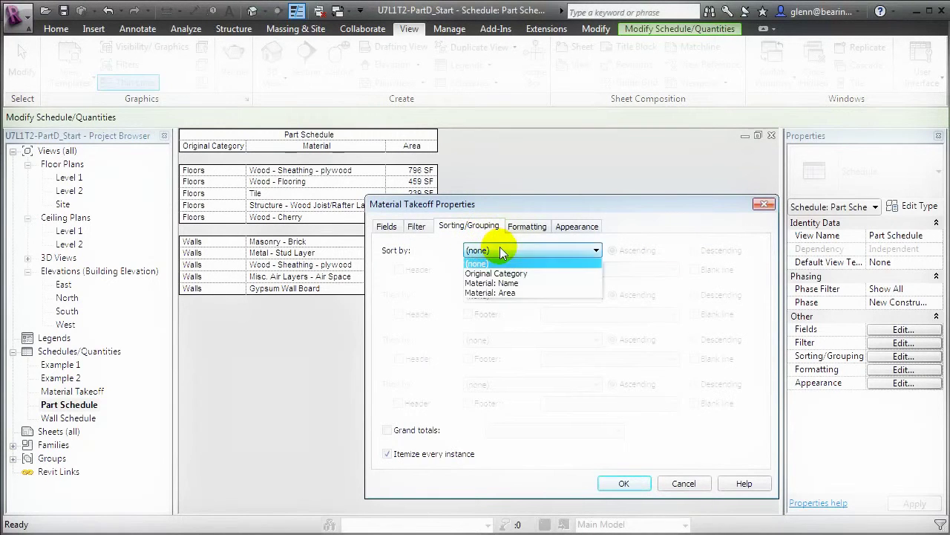
click(512, 274)
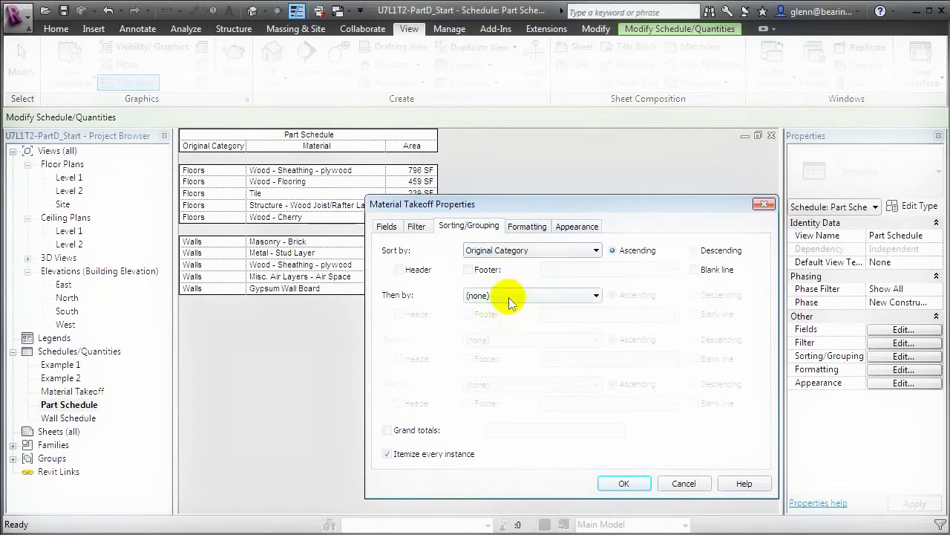
click(511, 296)
click(516, 329)
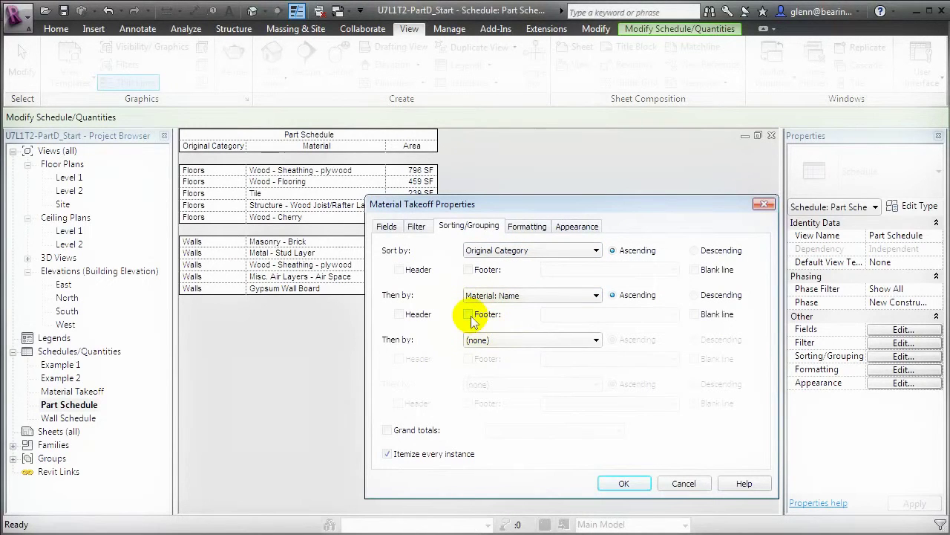
click(693, 271)
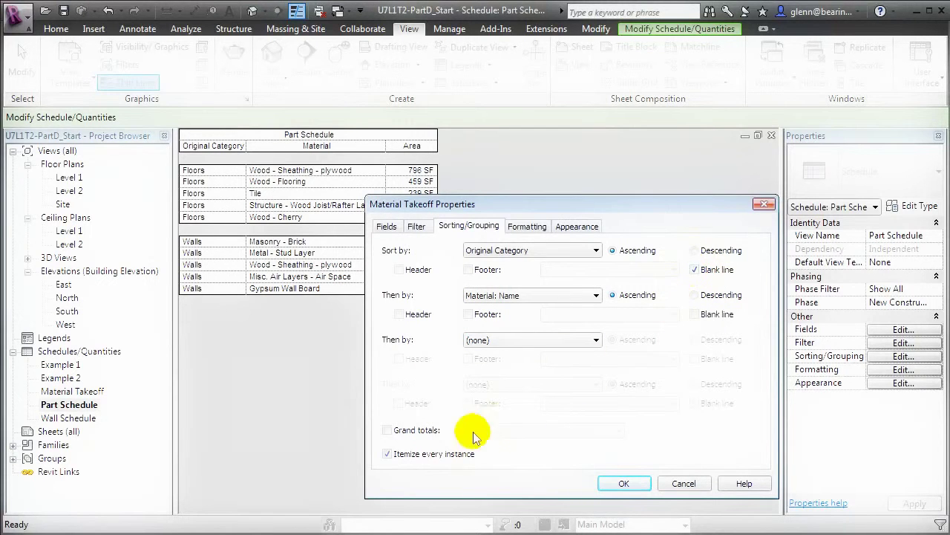
click(387, 454)
- Align the Material: Area field to the right, turn on Calculate totals for it, and create the takeoff
click(527, 227)
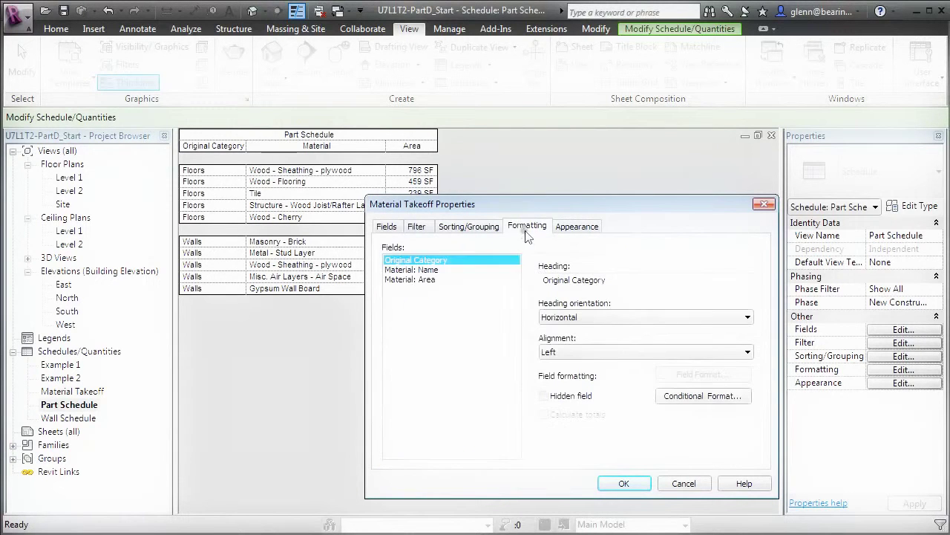
click(422, 280)
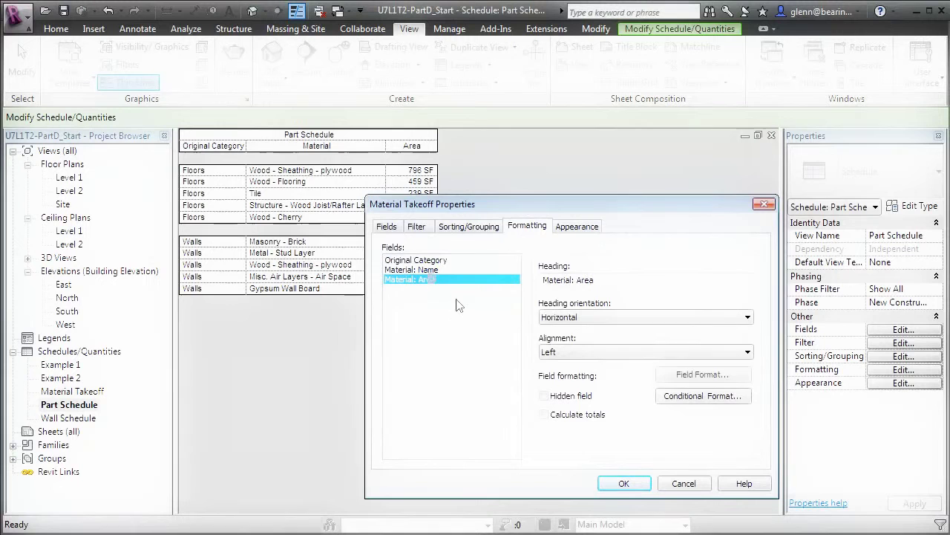
click(550, 353)
click(553, 383)
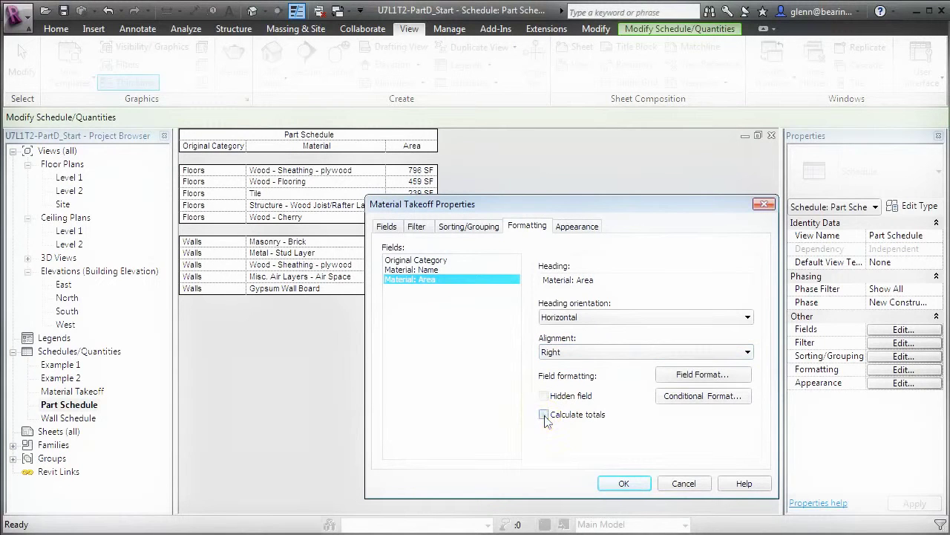
click(544, 416)
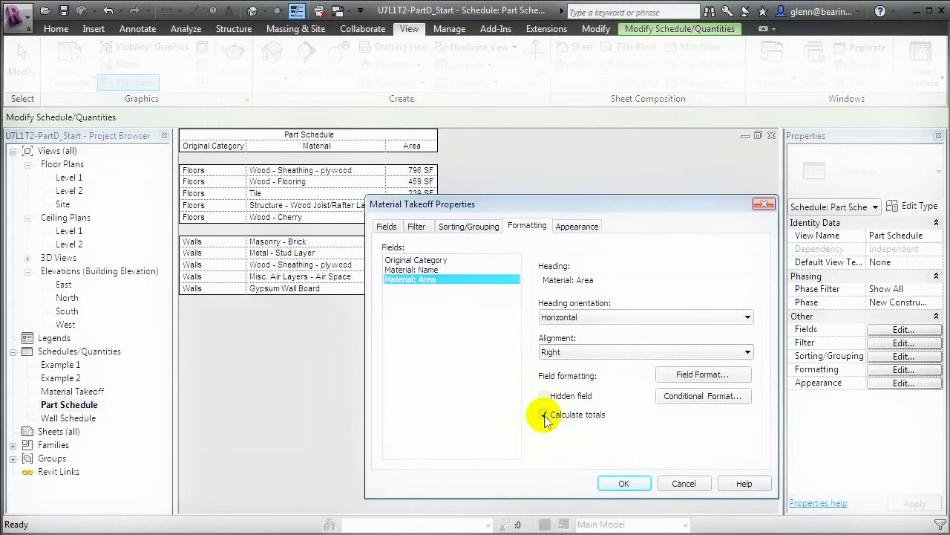
click(625, 485)
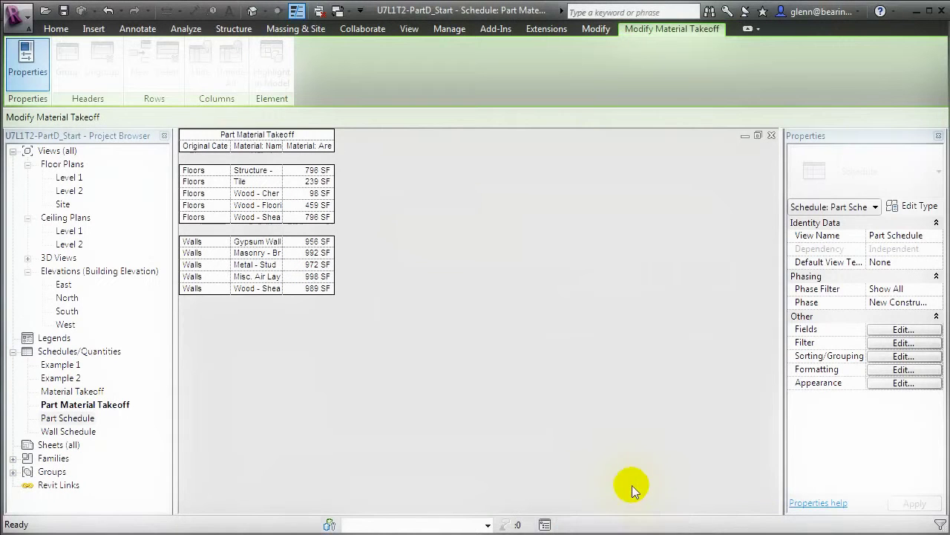
- Widen the Original Category, Material: Name and Material: Area columns of the part material takeoff to show their full headings
drag(282, 145, 439, 146)
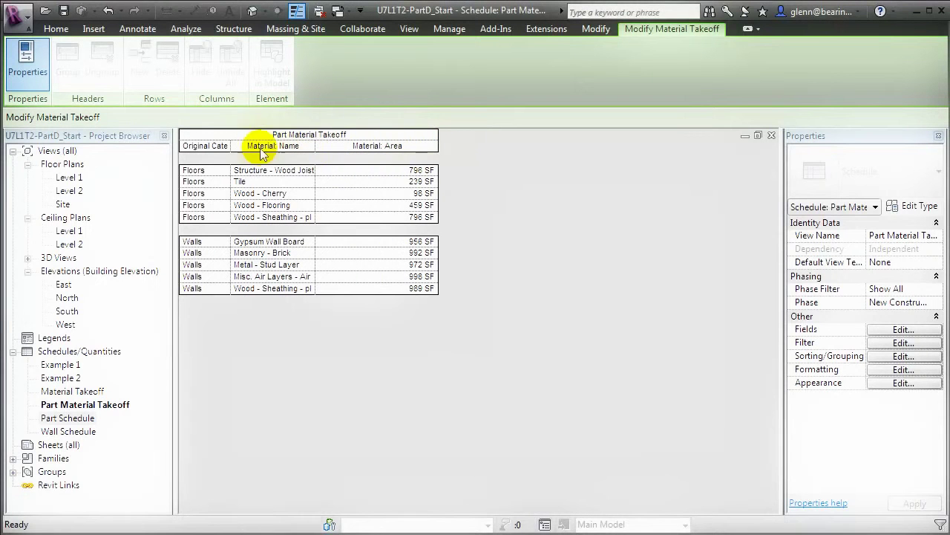
drag(231, 146, 261, 148)
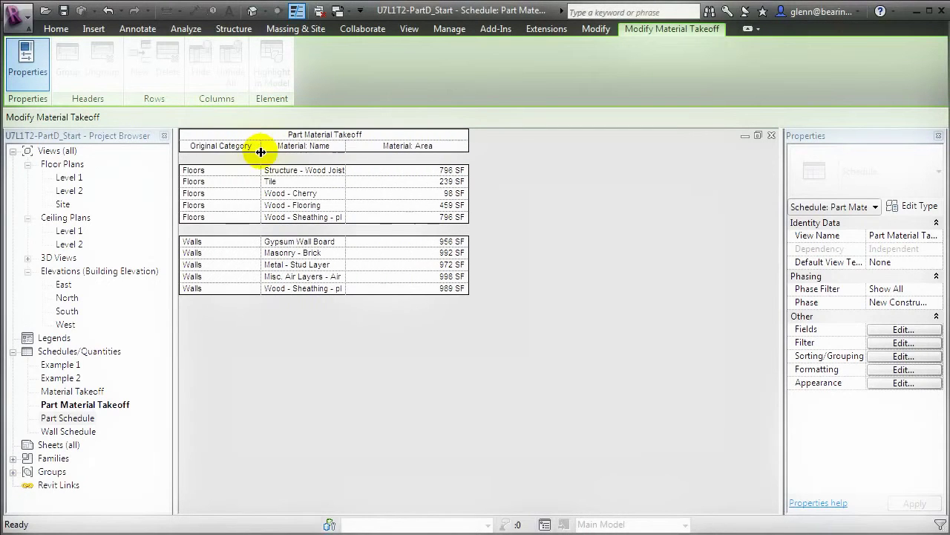